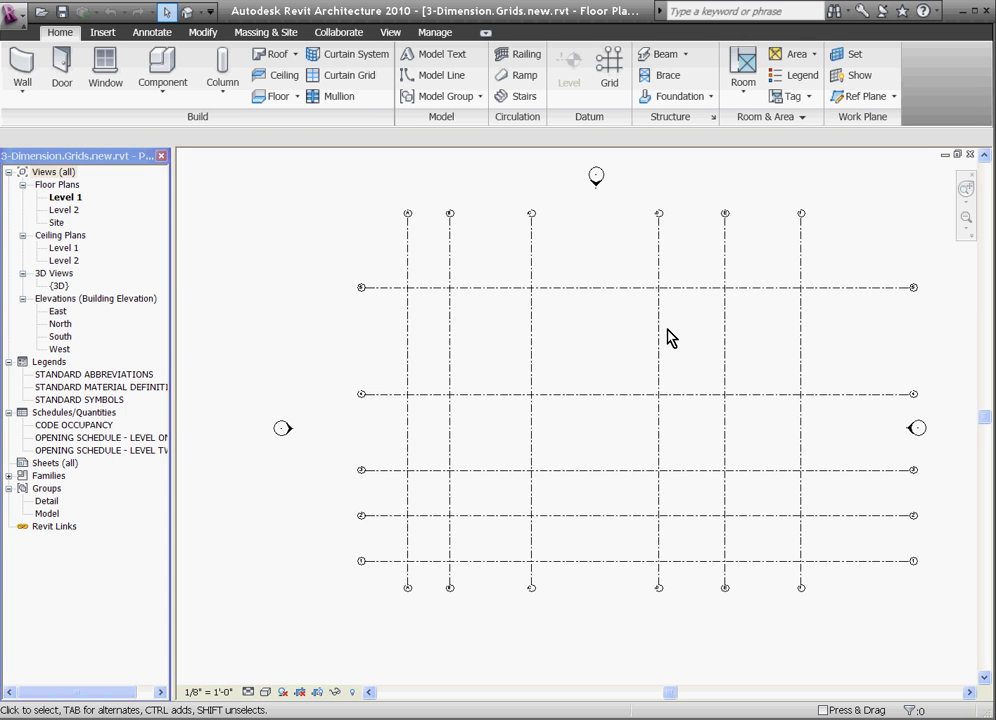
Step: Change grid D's 33'-6" spacing from grid C to 20'-0" using its temporary dimension
left_click(659, 435)
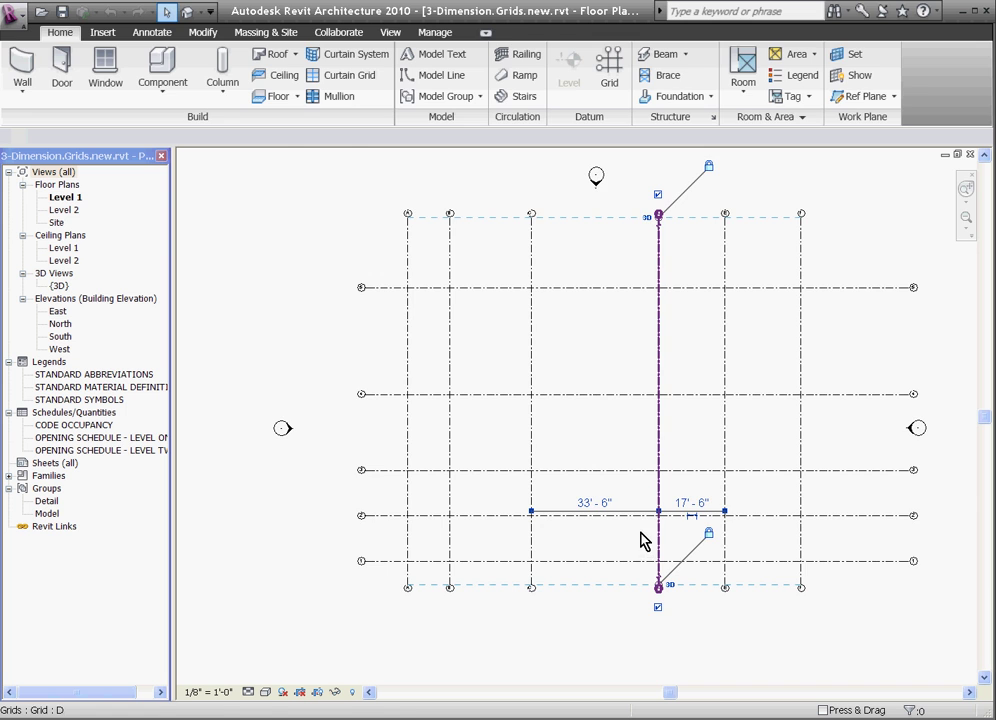
scroll(640, 575, "up", 2)
middle_click_drag(629, 540, 600, 509)
scroll(600, 507, "up", 2)
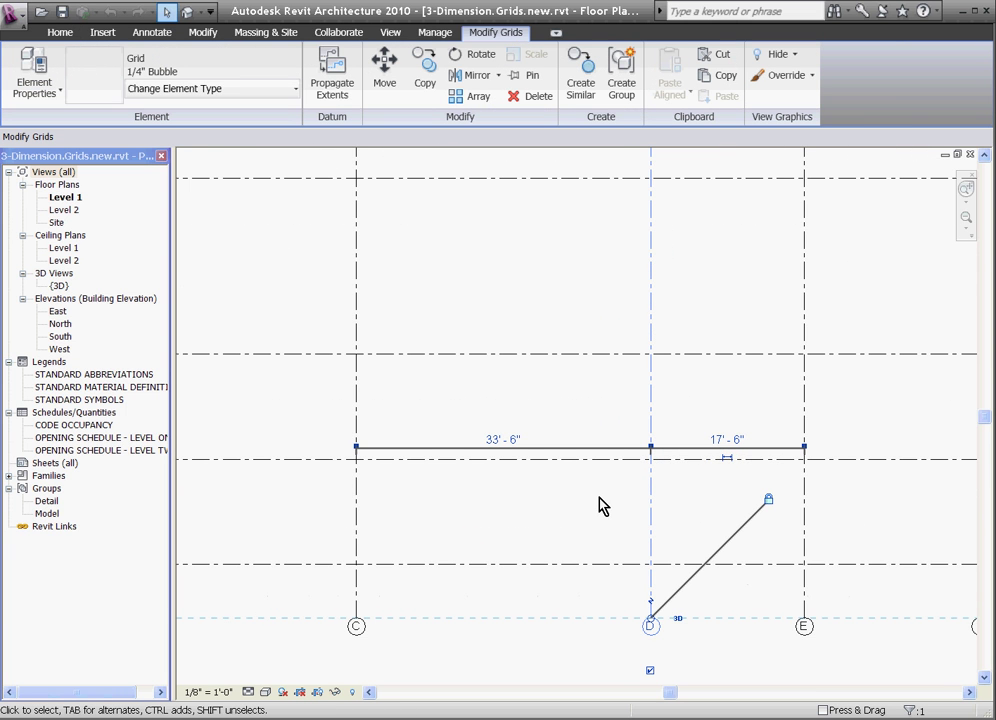
left_click(503, 442)
left_click(503, 442)
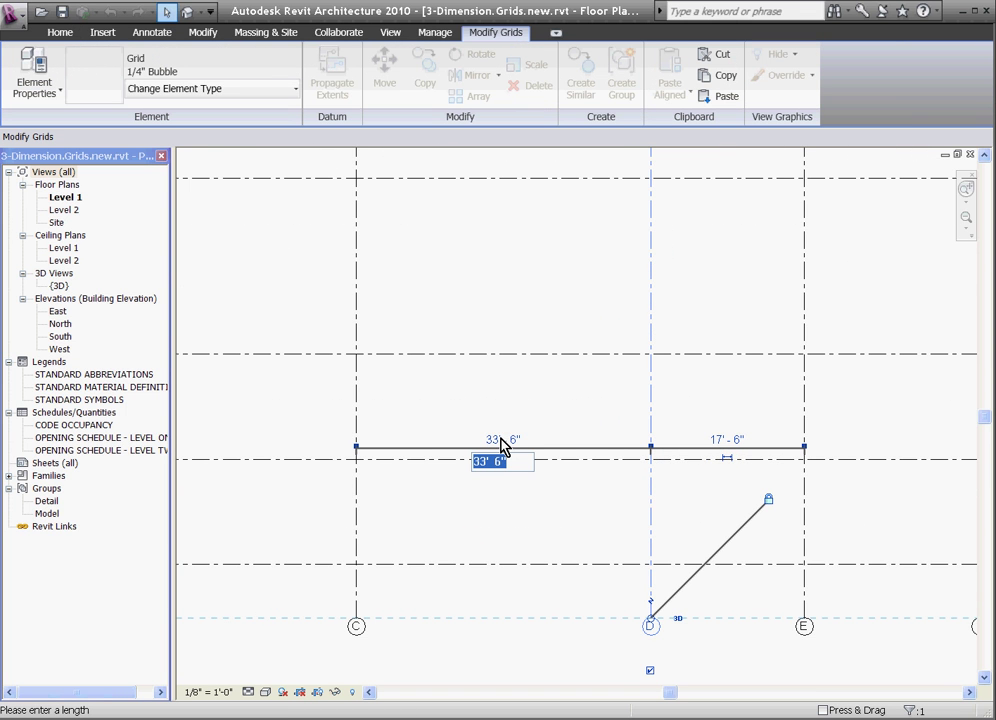
type("20")
key("Return")
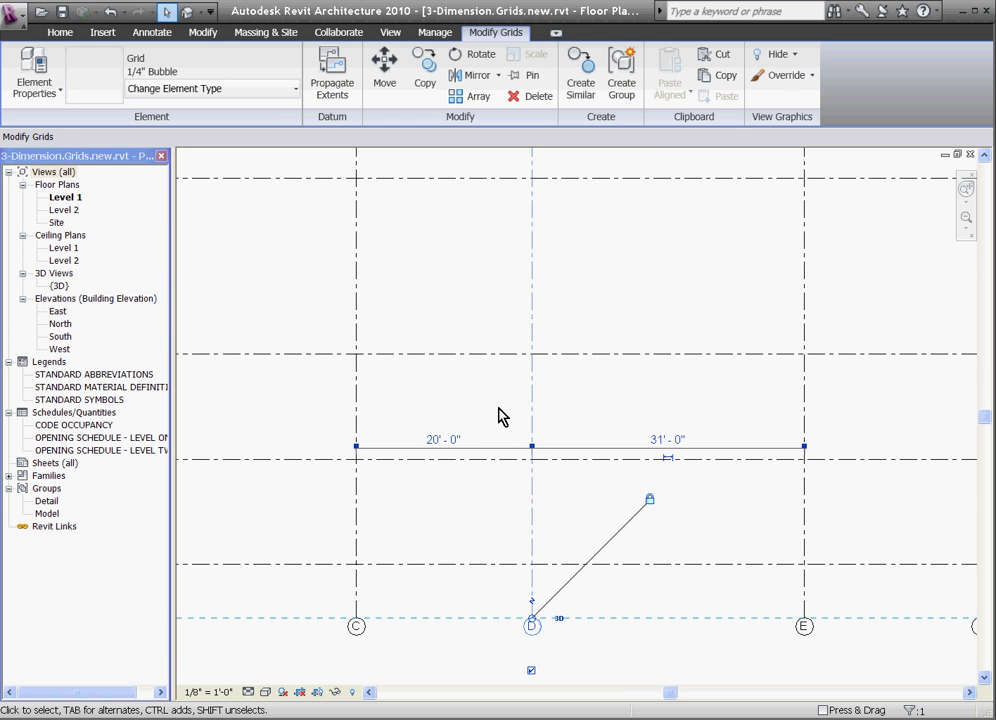
left_click(540, 494)
Step: Place an 11'-0" aligned dimension between grids A and B, just above grid 5
scroll(593, 512, "down", 4)
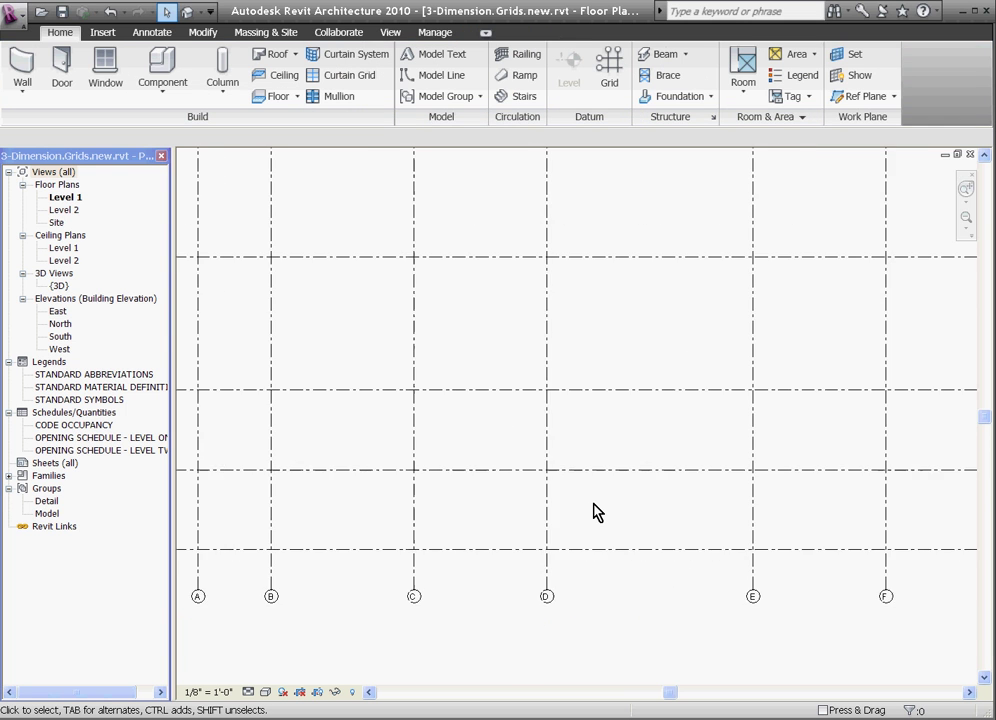
left_click(152, 32)
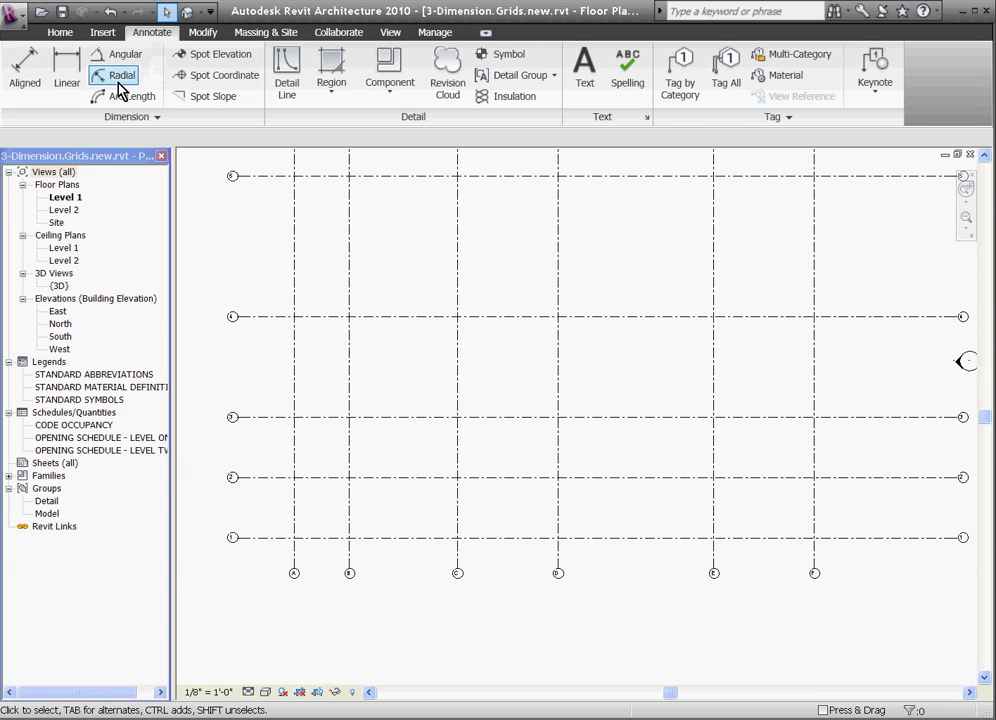
left_click(33, 80)
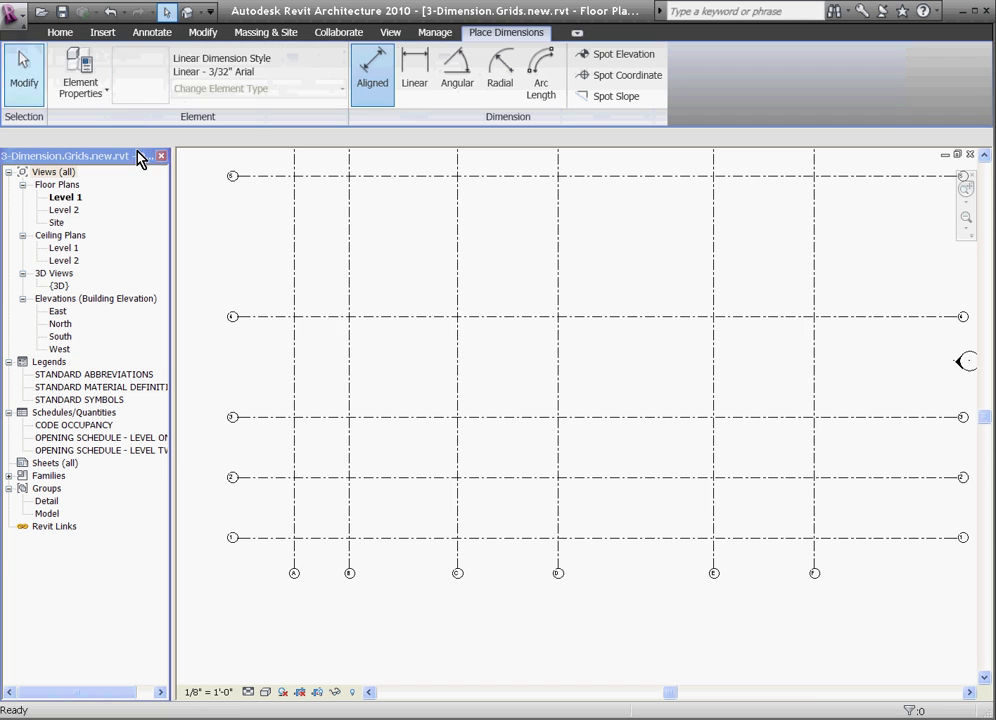
middle_click_drag(407, 233, 497, 434)
scroll(436, 318, "up", 3)
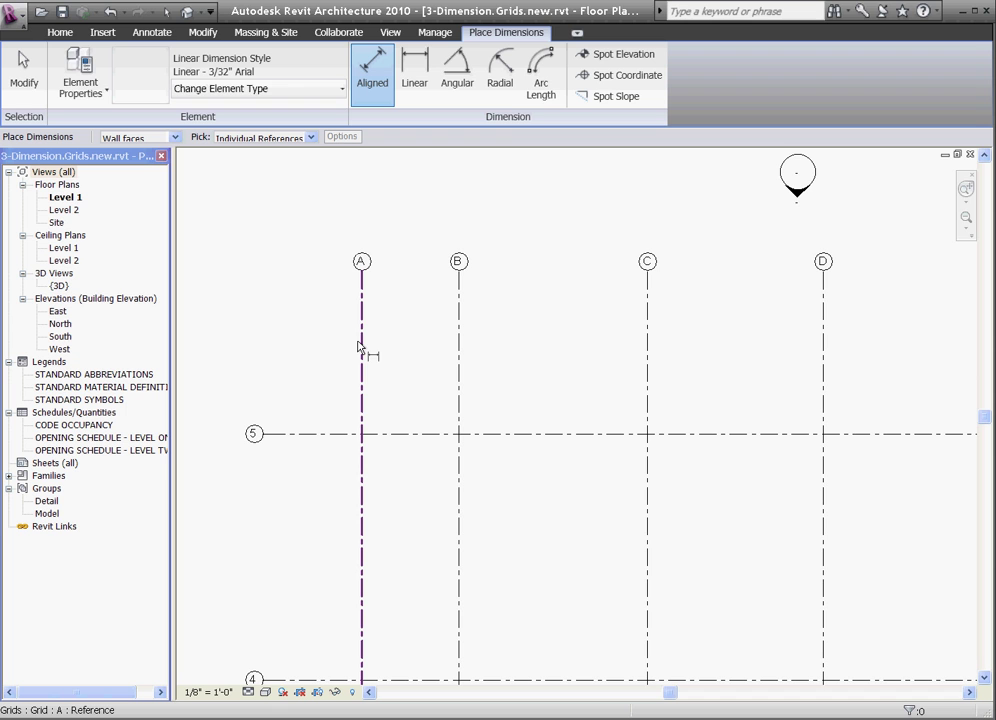
left_click(358, 345)
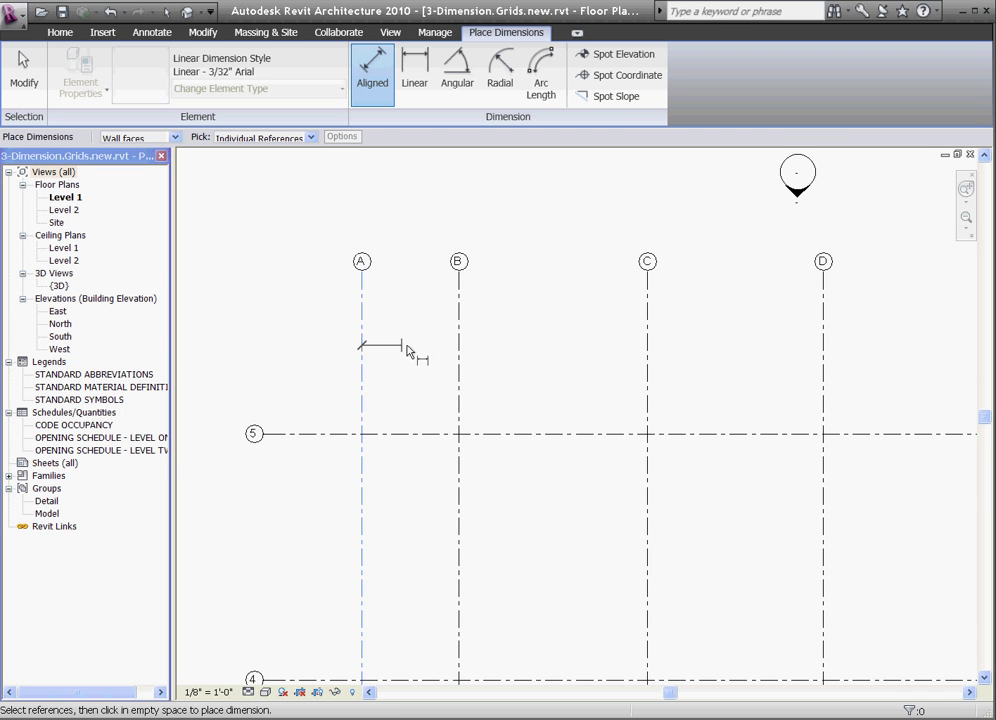
scroll(428, 346, "up", 2)
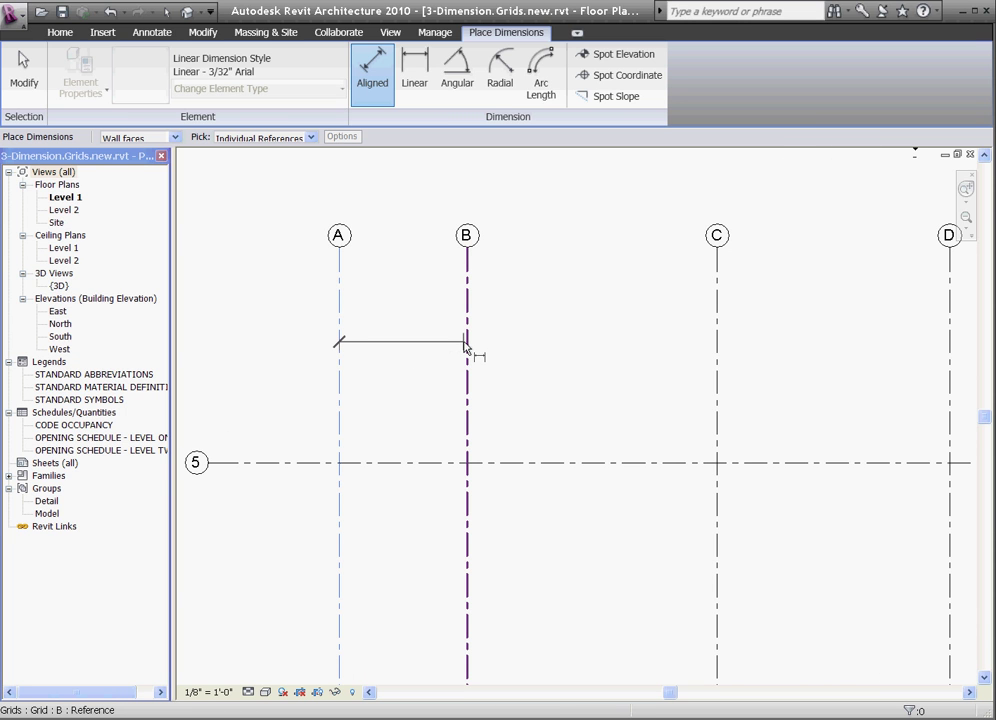
left_click(465, 346)
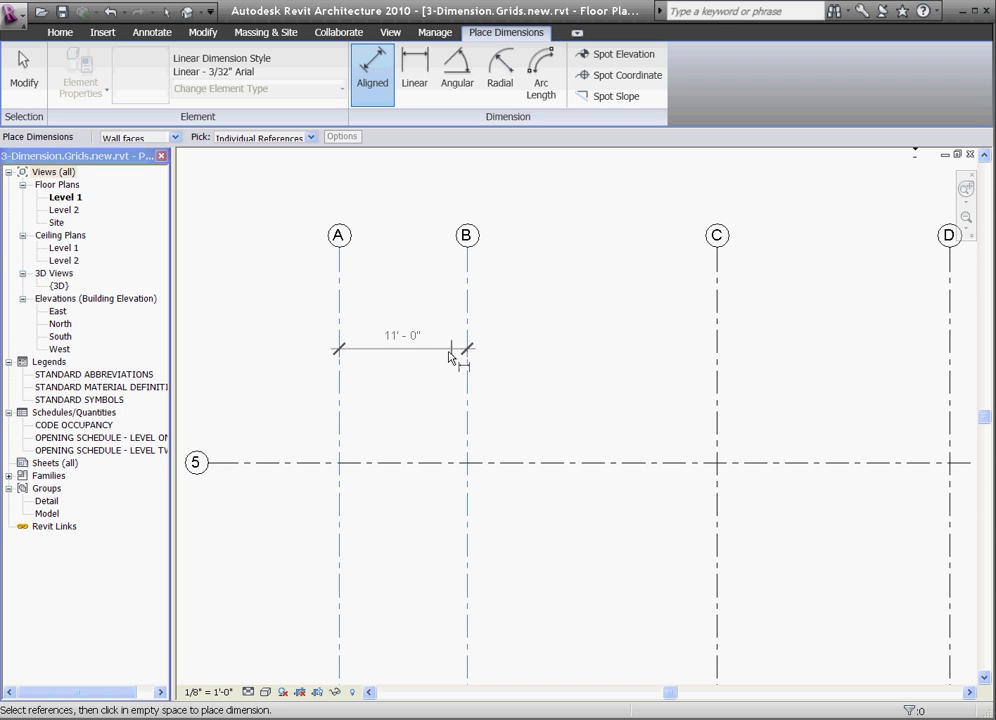
left_click(404, 428)
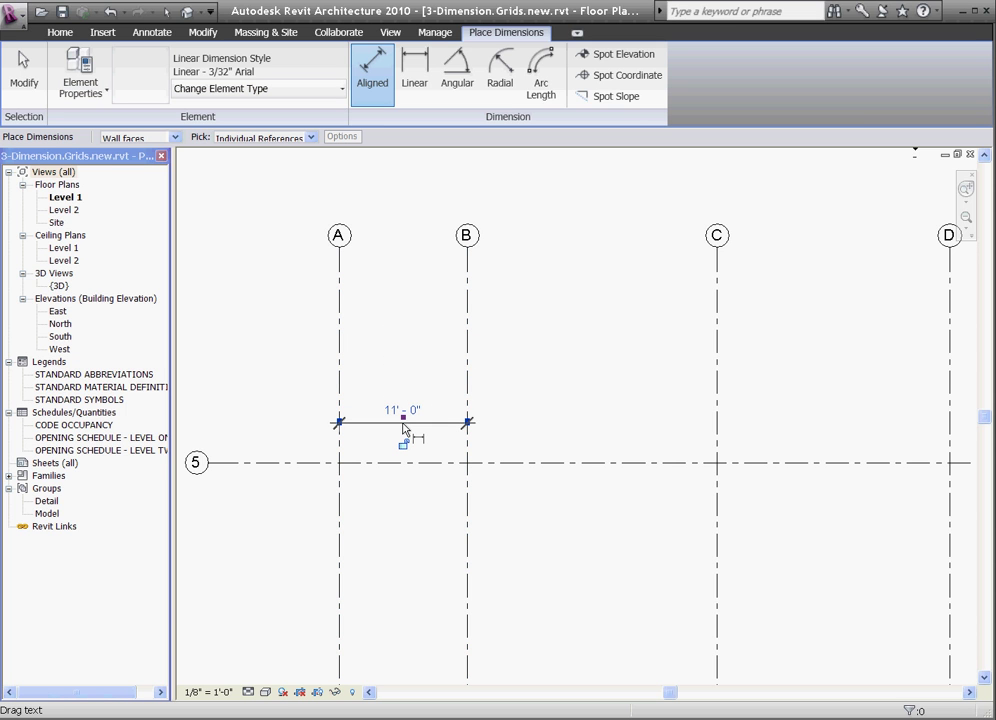
Step: Drag grid B farther to the right of grid A
key("Escape")
key("Escape")
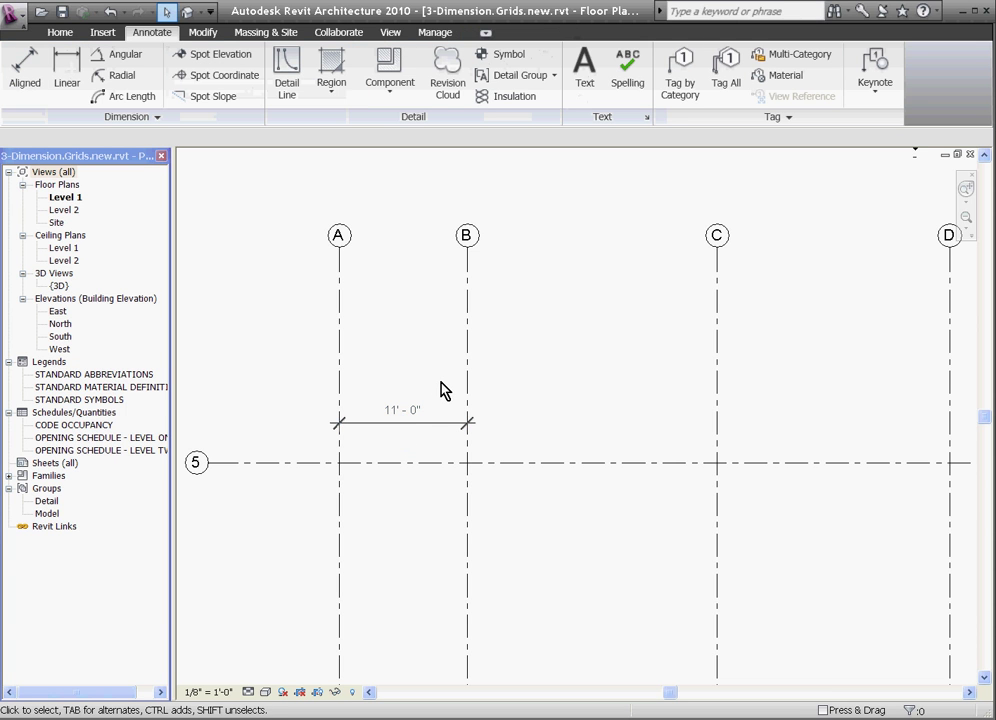
scroll(447, 384, "up", 1)
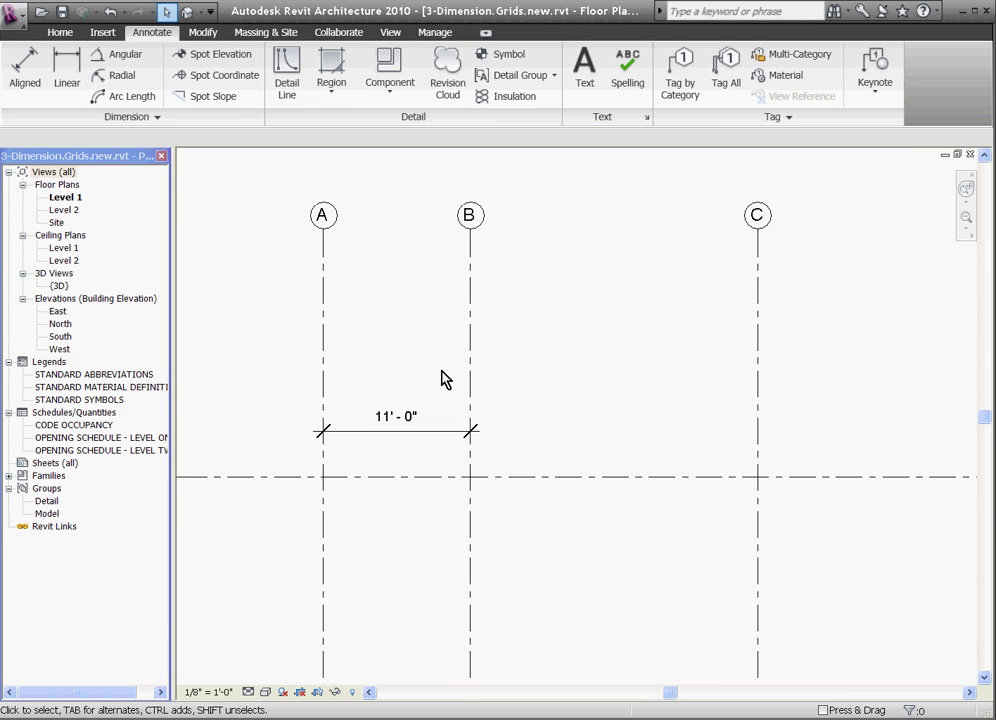
left_click(469, 347)
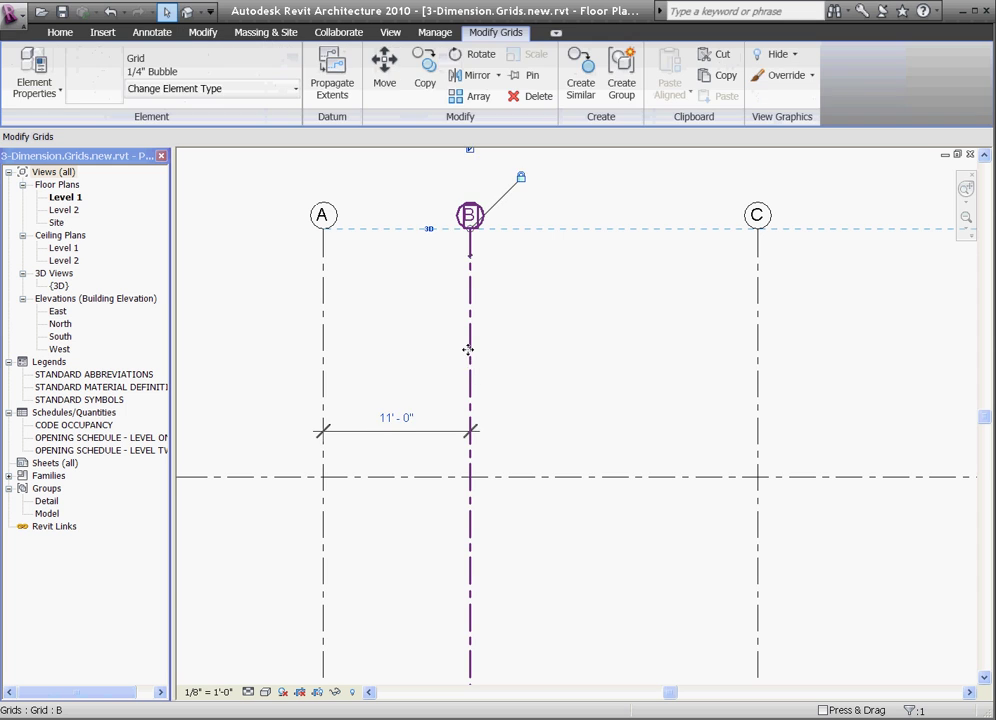
left_click_drag(469, 347, 540, 353)
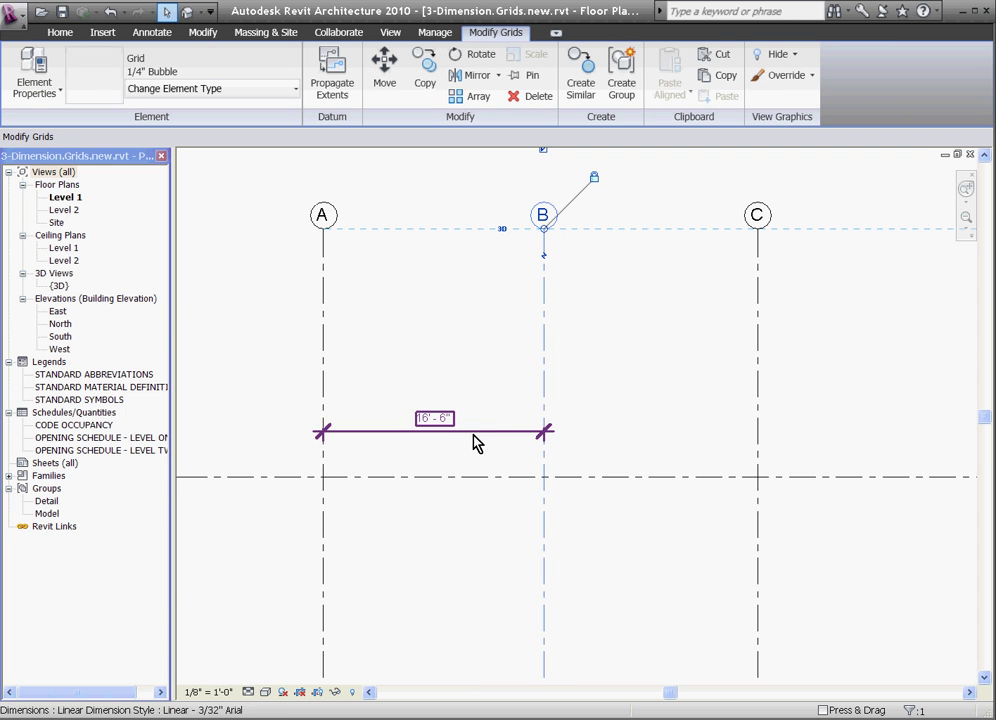
left_click(506, 392)
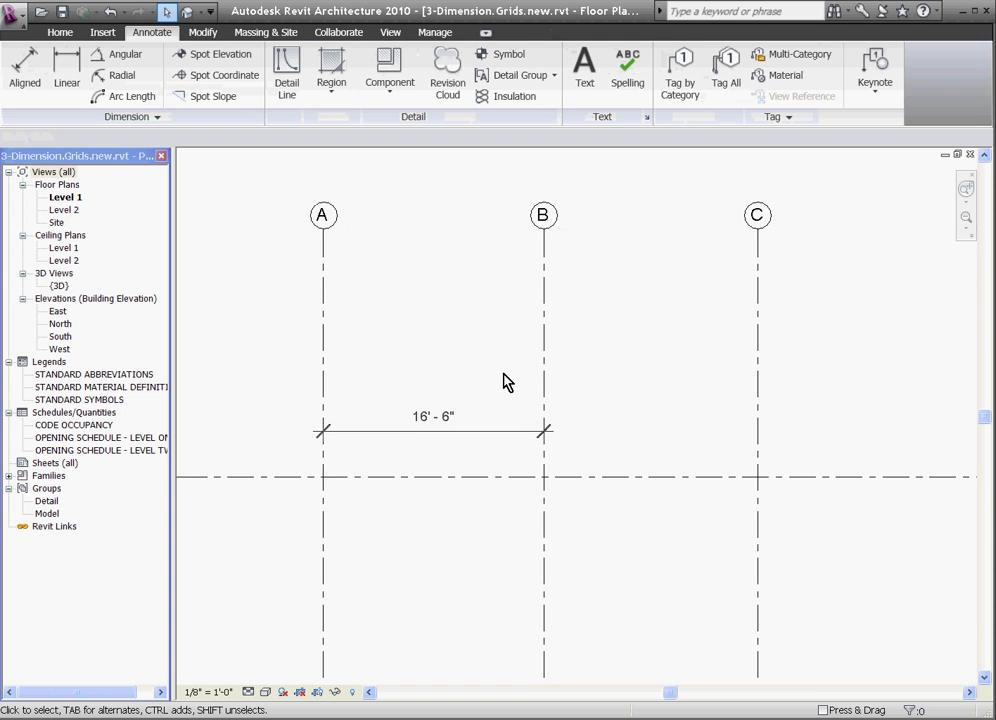
Step: Change grid B's 16'-6" spacing from grid A to 8'-0"
left_click(541, 363)
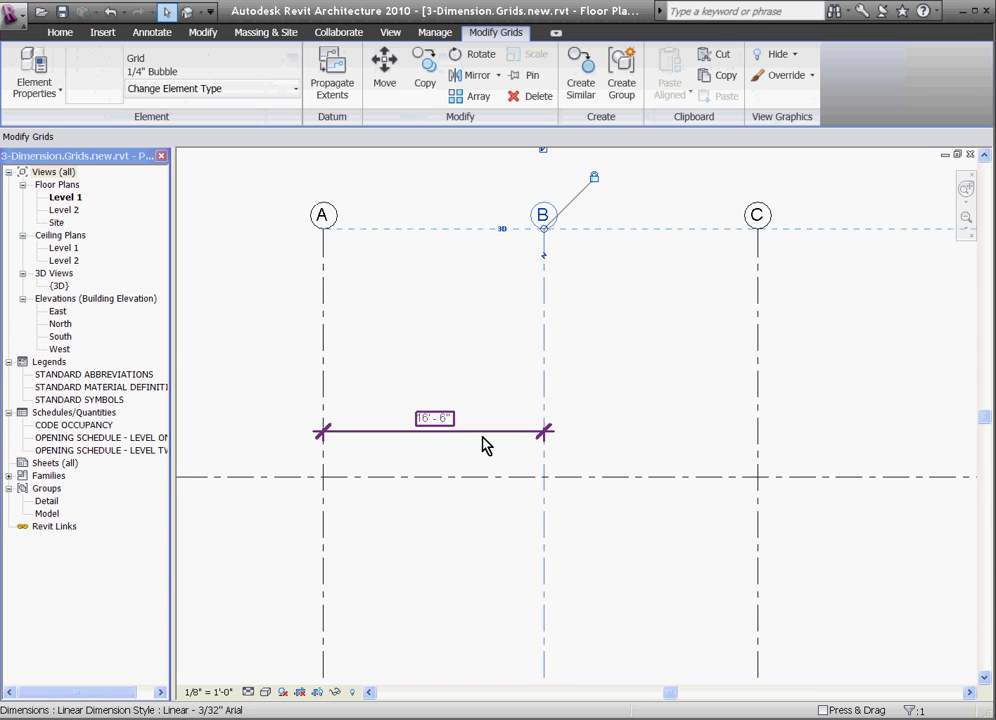
left_click(427, 418)
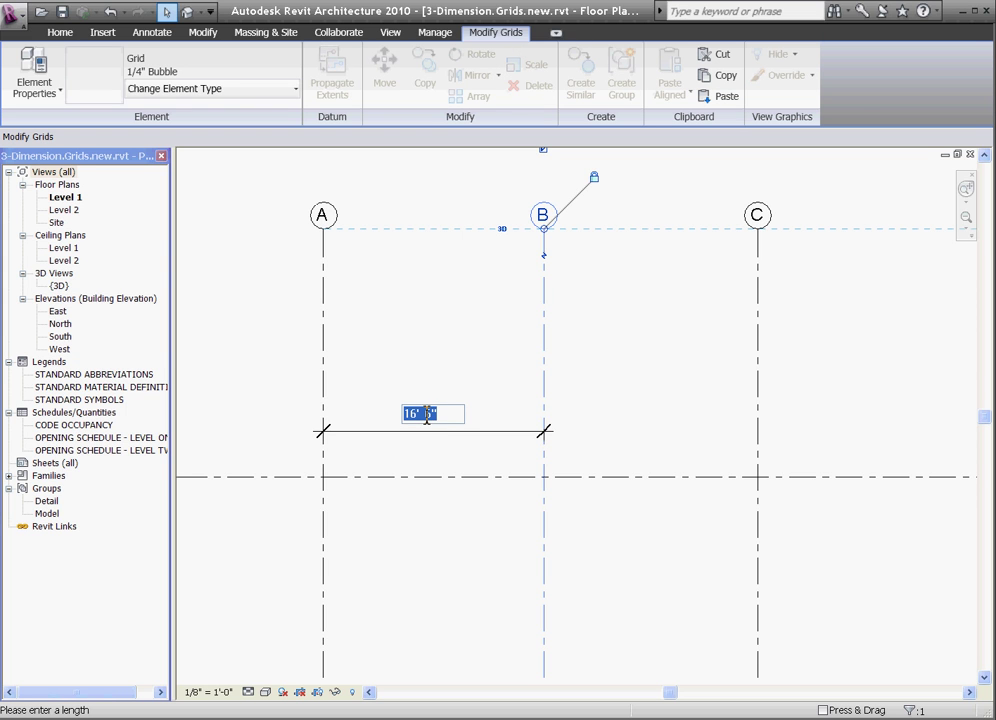
type("8")
key("Return")
left_click(402, 384)
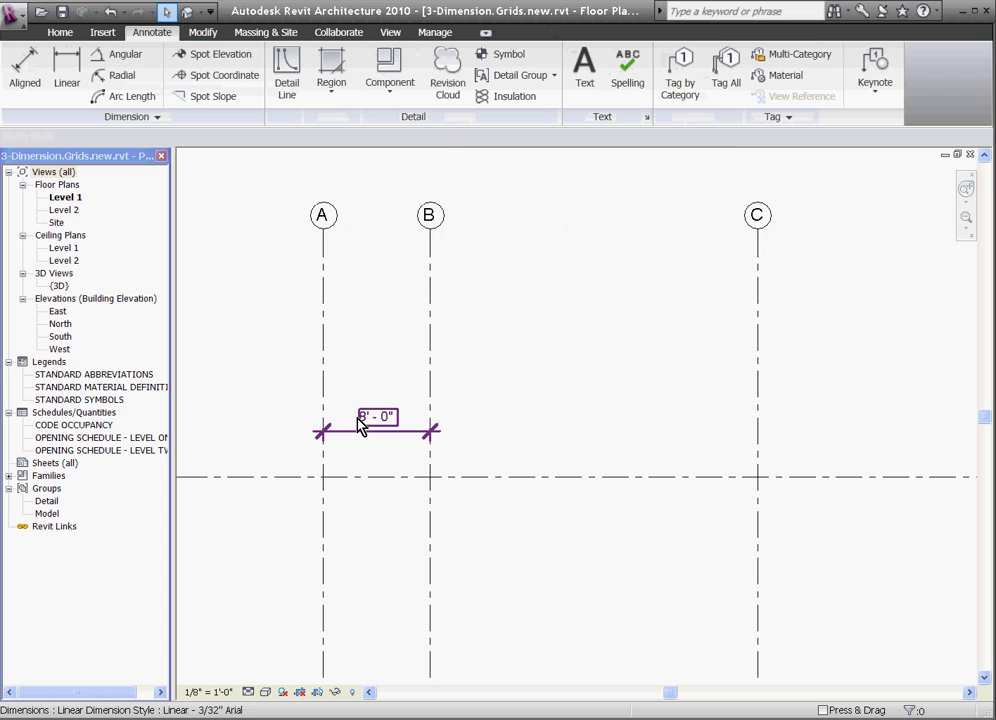
scroll(360, 422, "up", 2)
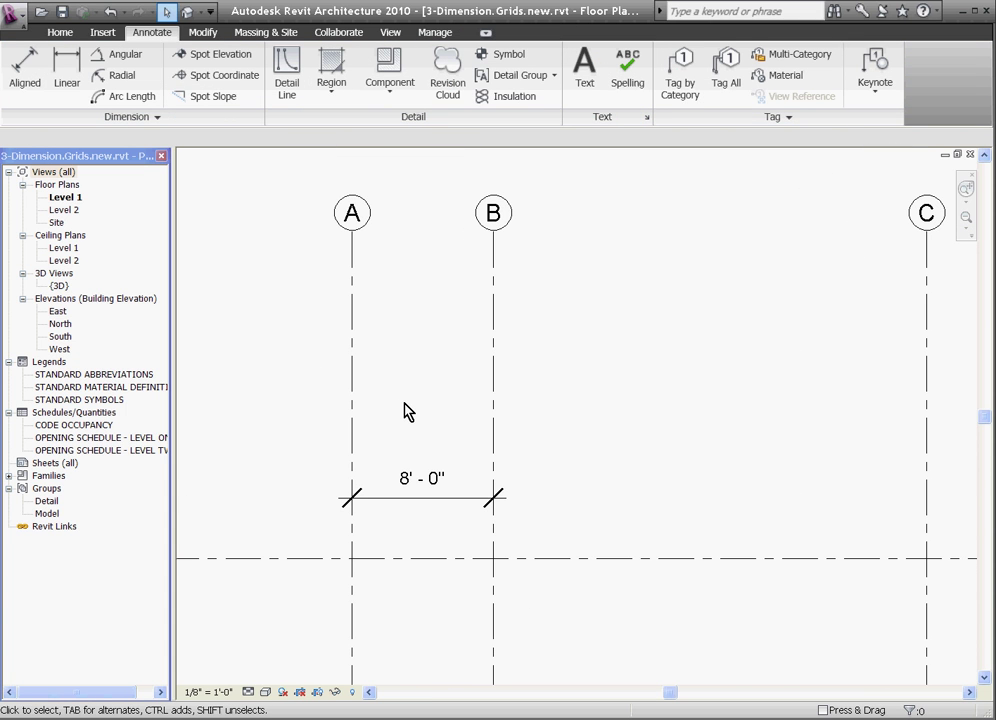
Step: Open the 8'-0" dimension's text settings, try Replace With Text, then cancel without changes
left_click(411, 485)
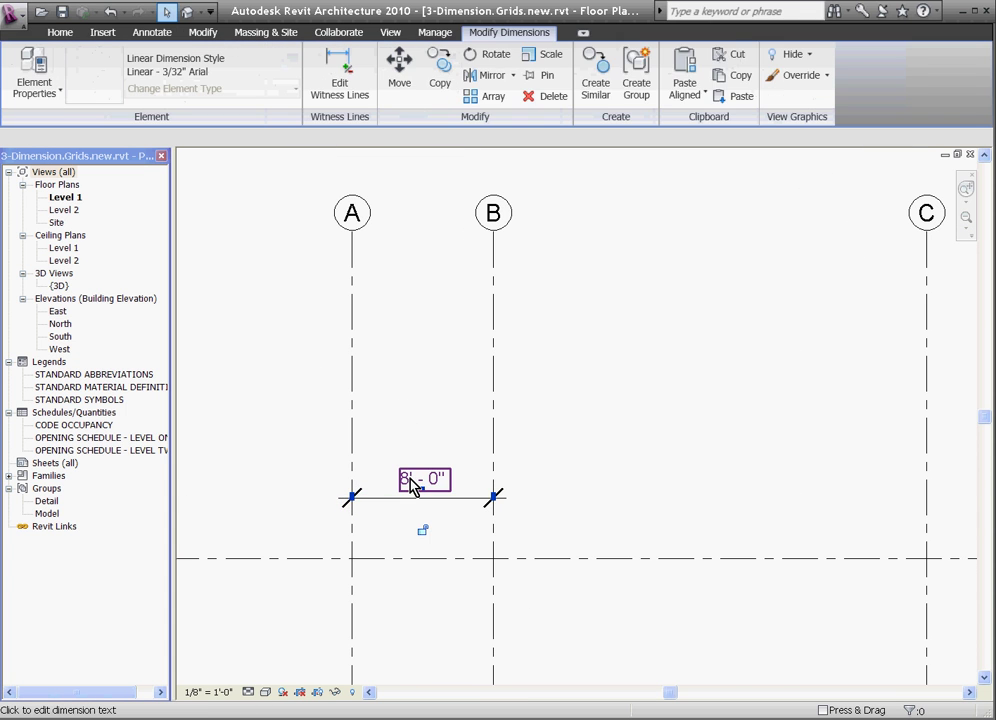
left_click(411, 482)
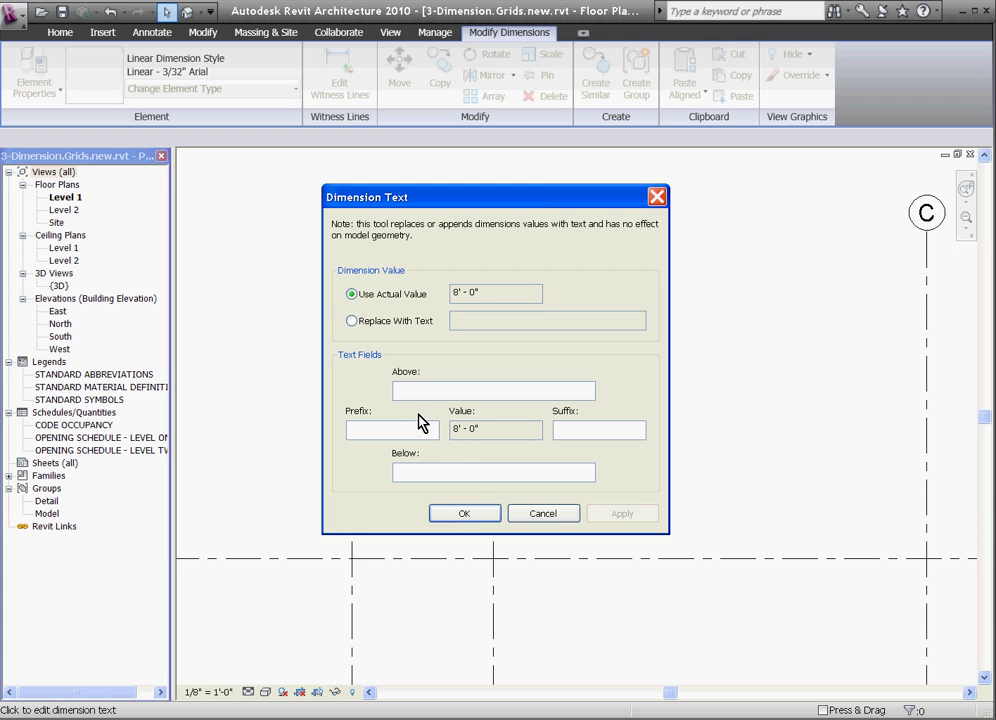
left_click(355, 323)
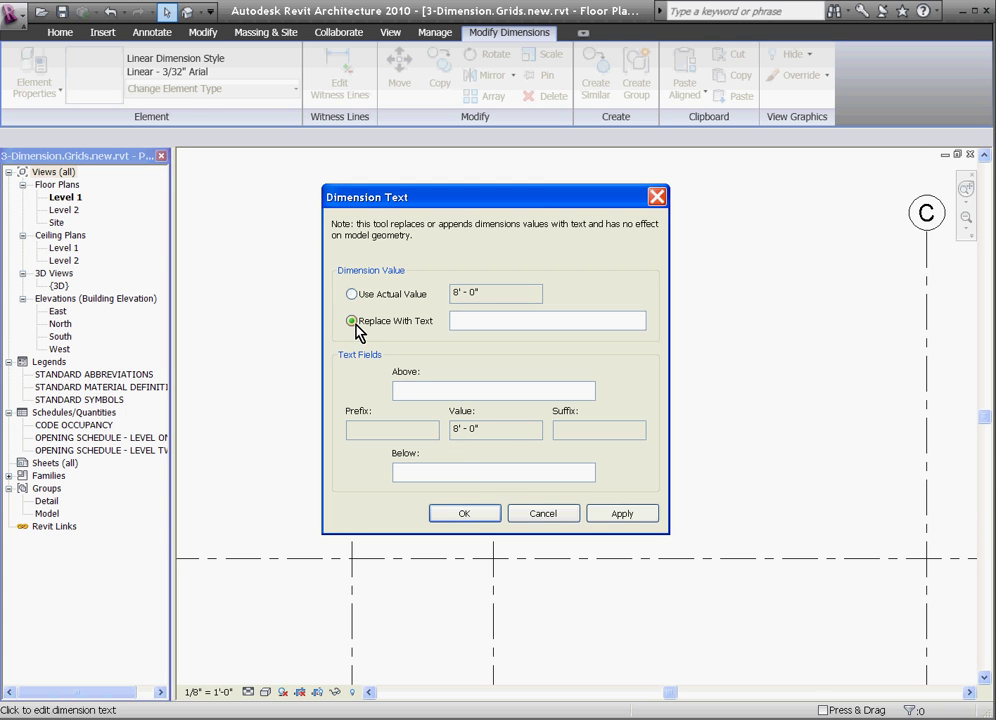
left_click(538, 514)
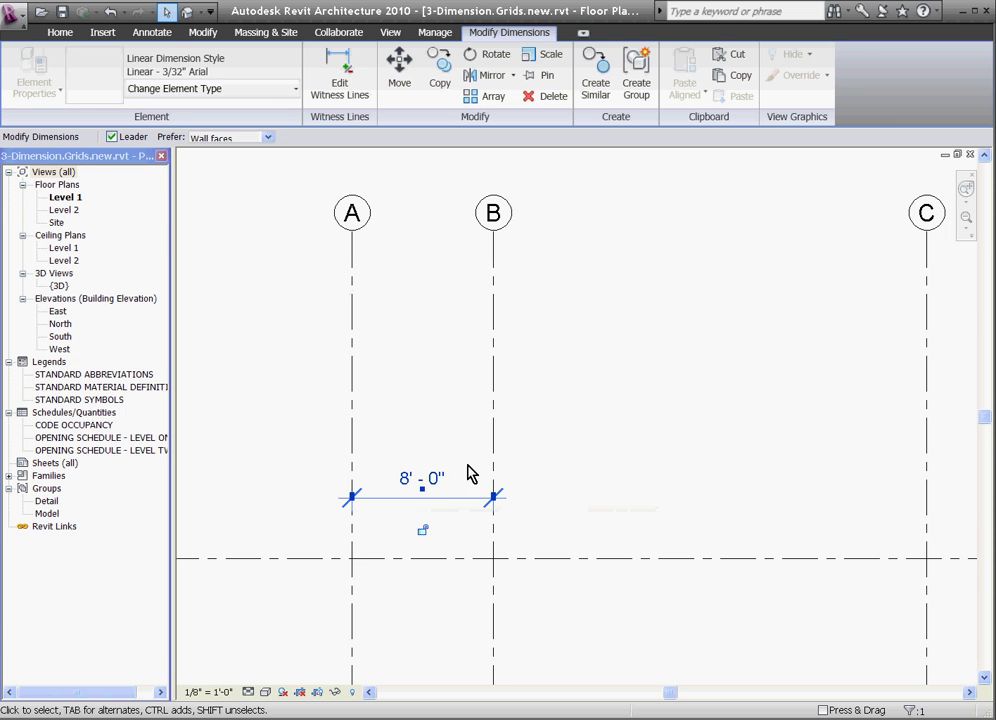
key("Escape")
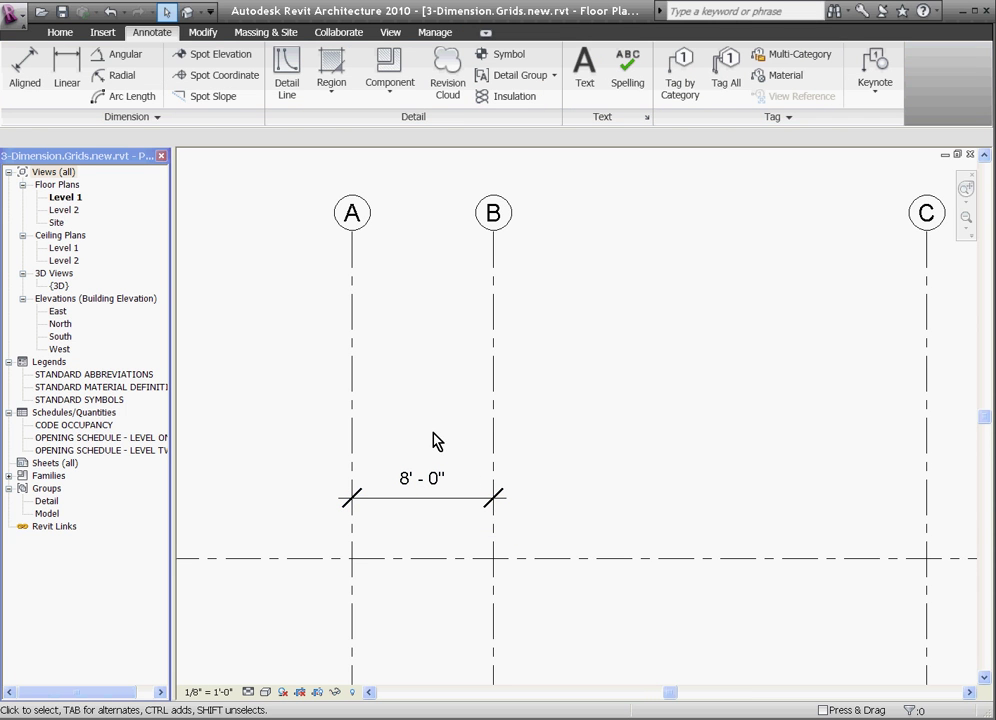
Step: With DI, place a 24'-6" aligned dimension from grid B to grid C
key("d")
key("i")
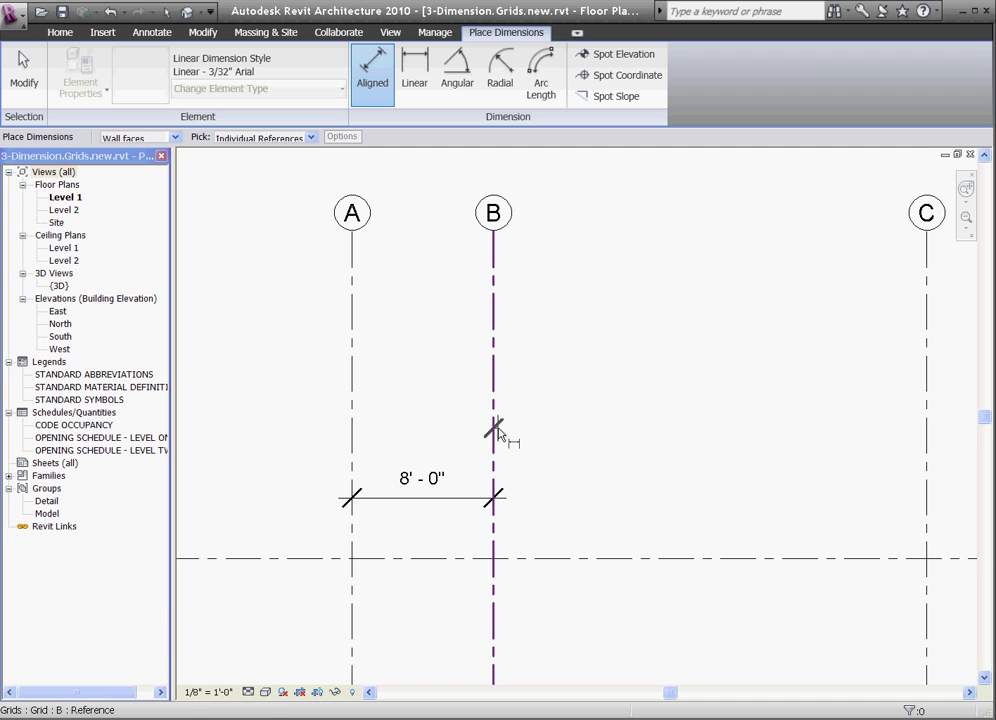
left_click(503, 429)
left_click(928, 427)
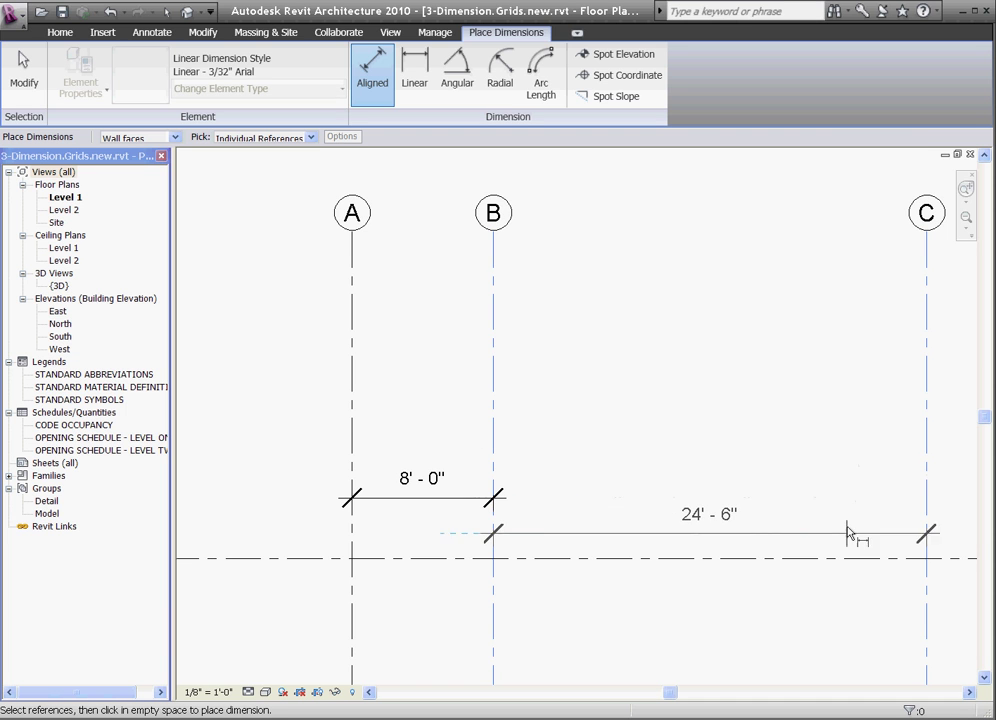
left_click(843, 503)
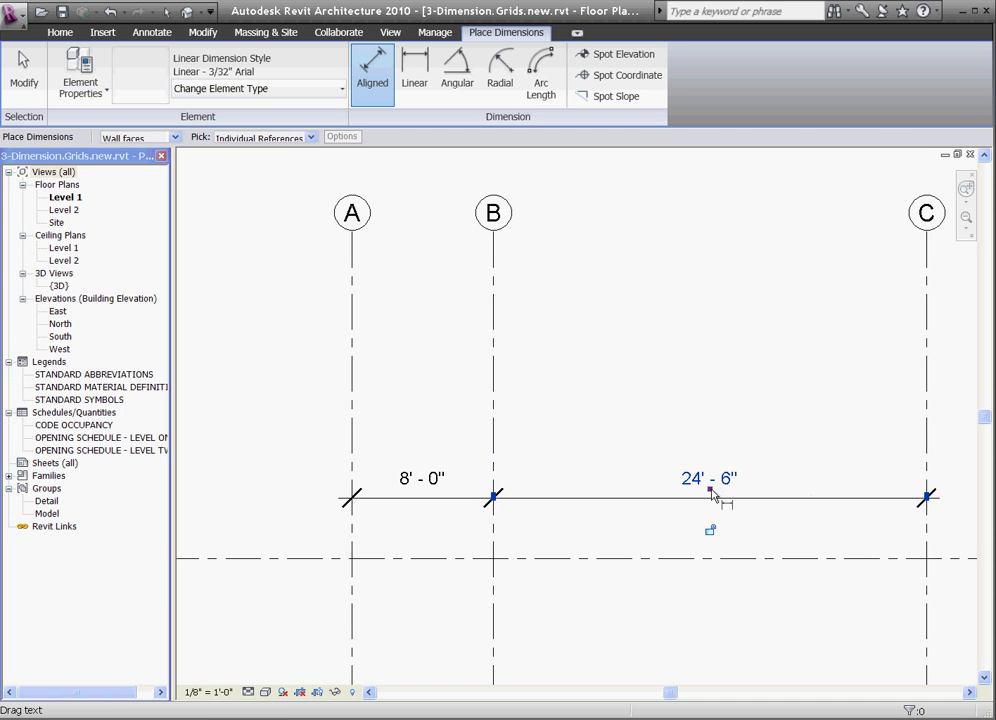
Step: Move the 24'-6" text up beside grid B and turn its leader off
scroll(709, 495, "up", 1)
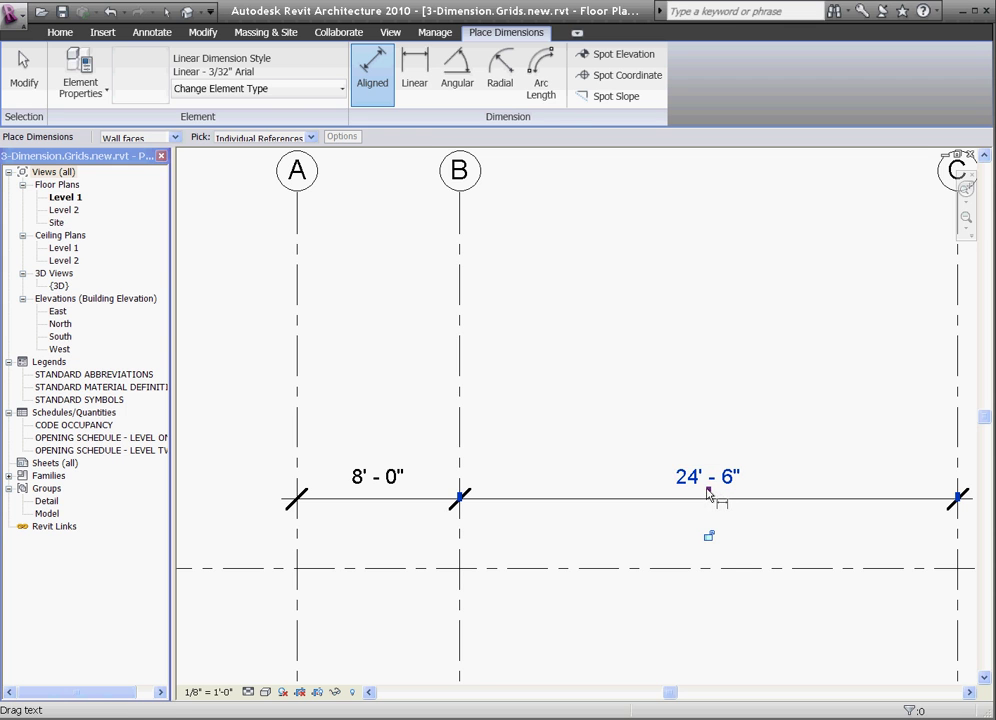
mouse_move(709, 494)
left_mouse_down()
mouse_move(527, 438)
mouse_move(408, 427)
left_mouse_up()
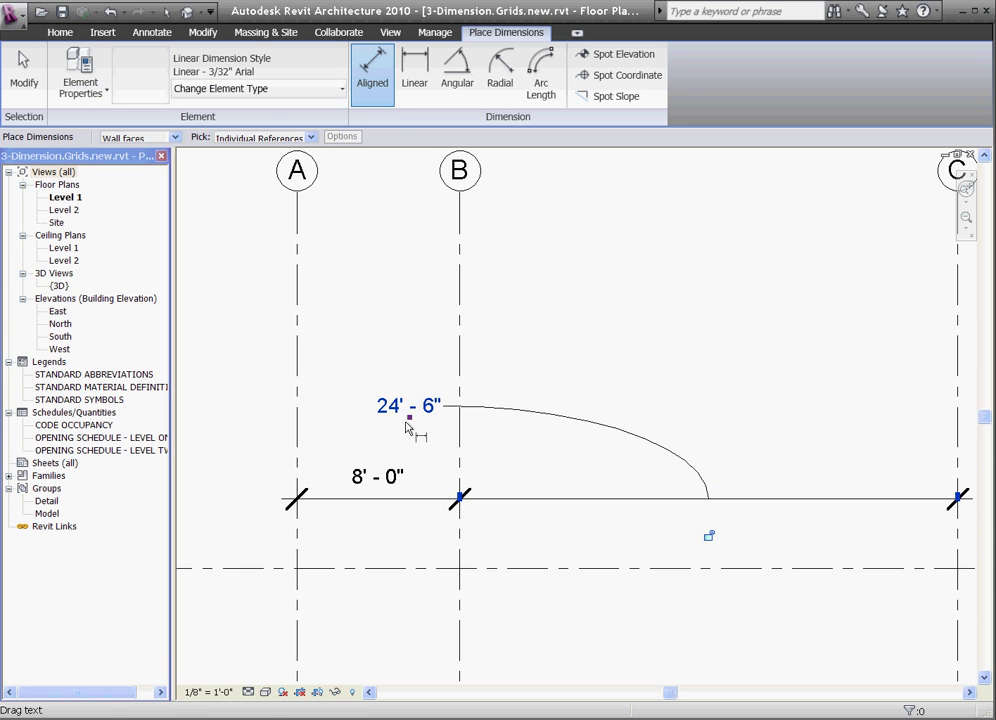
key("Escape")
key("Escape")
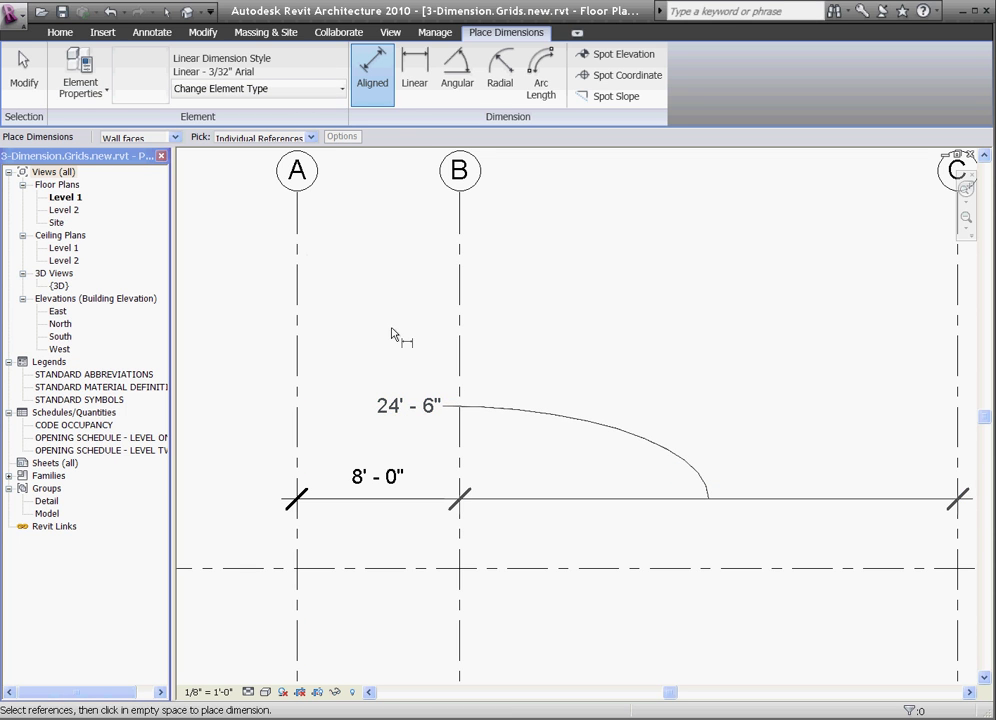
left_click(432, 412)
left_click(111, 137)
Step: Turn the leader back on and return the 24'-6" text onto its dimension line
left_click(111, 137)
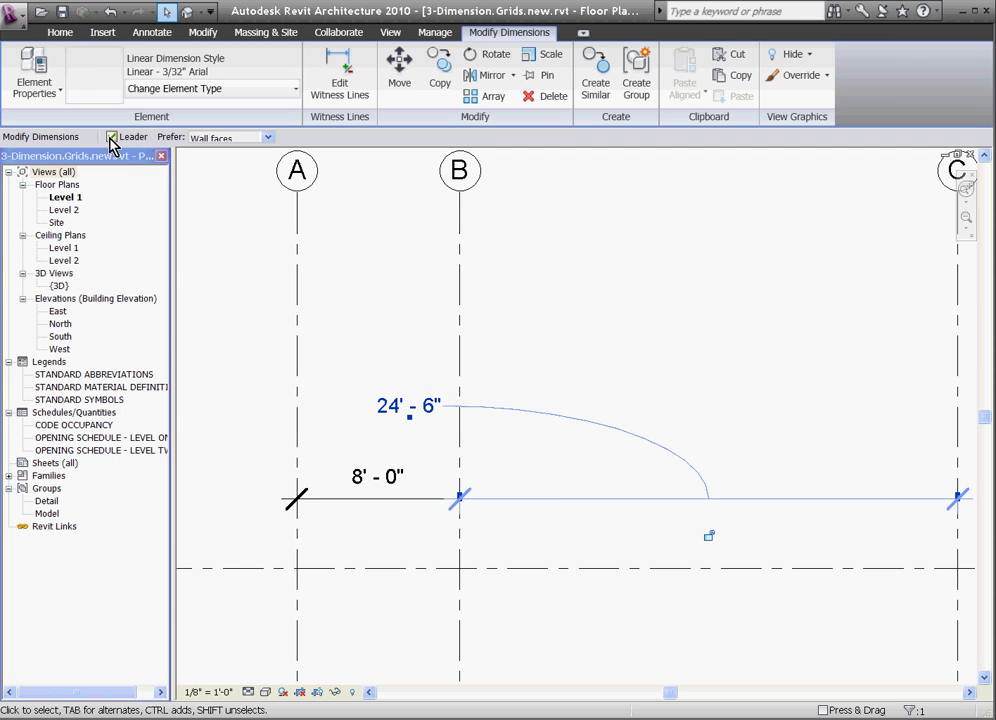
left_click_drag(410, 418, 712, 497)
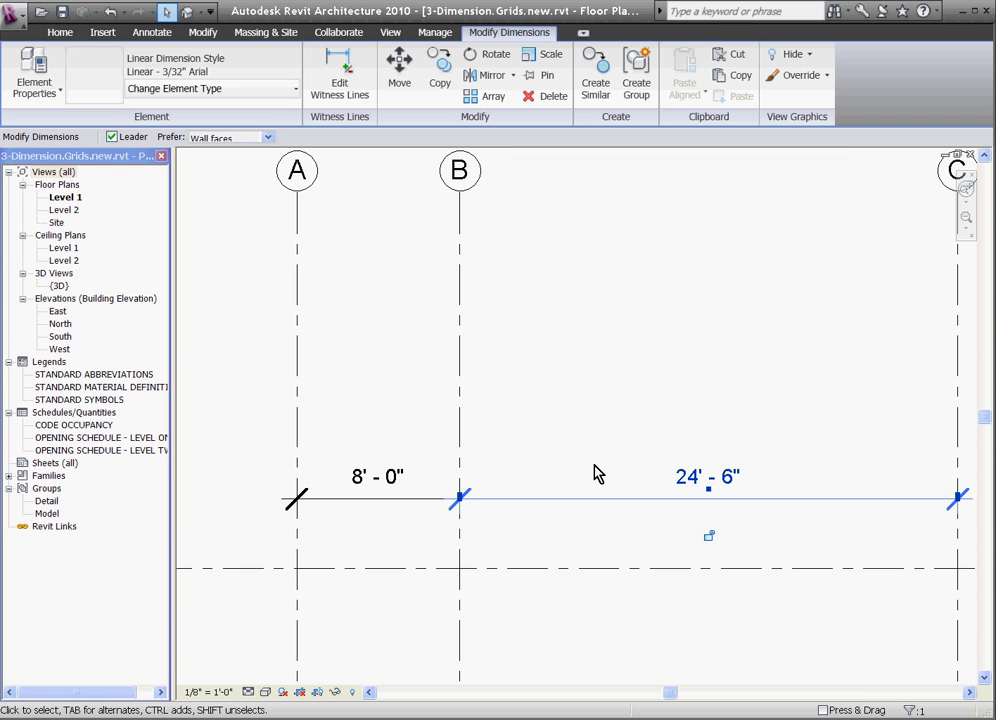
scroll(597, 474, "down", 1)
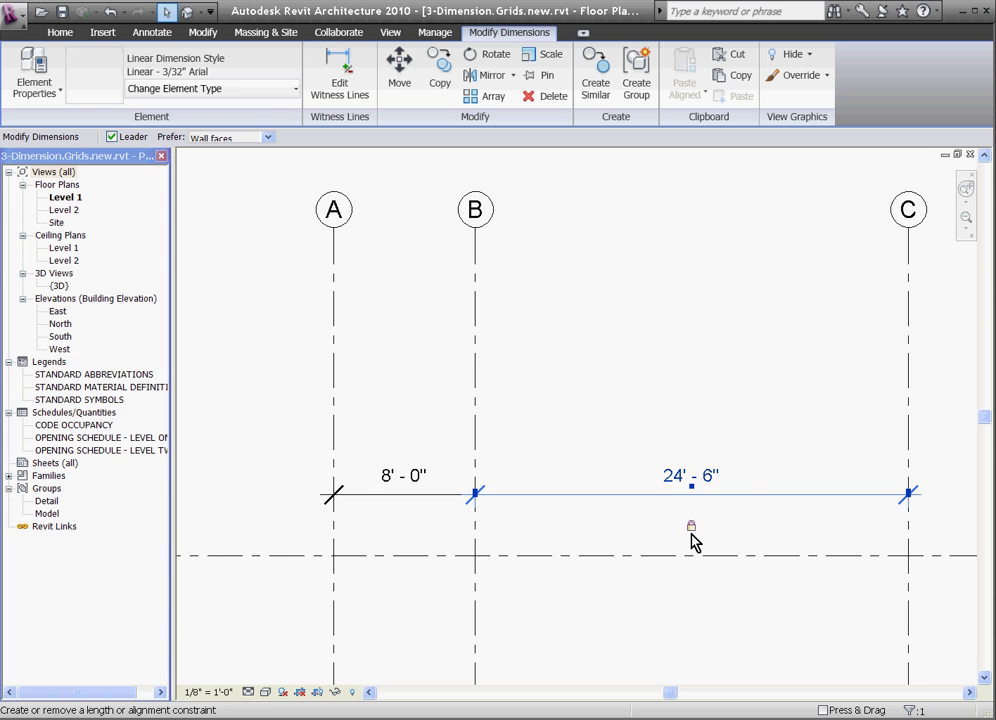
scroll(527, 478, "down", 1)
Step: Drag grid C to the right, leaving the A–B dimension at 10'-5 3/32"
left_click(805, 438)
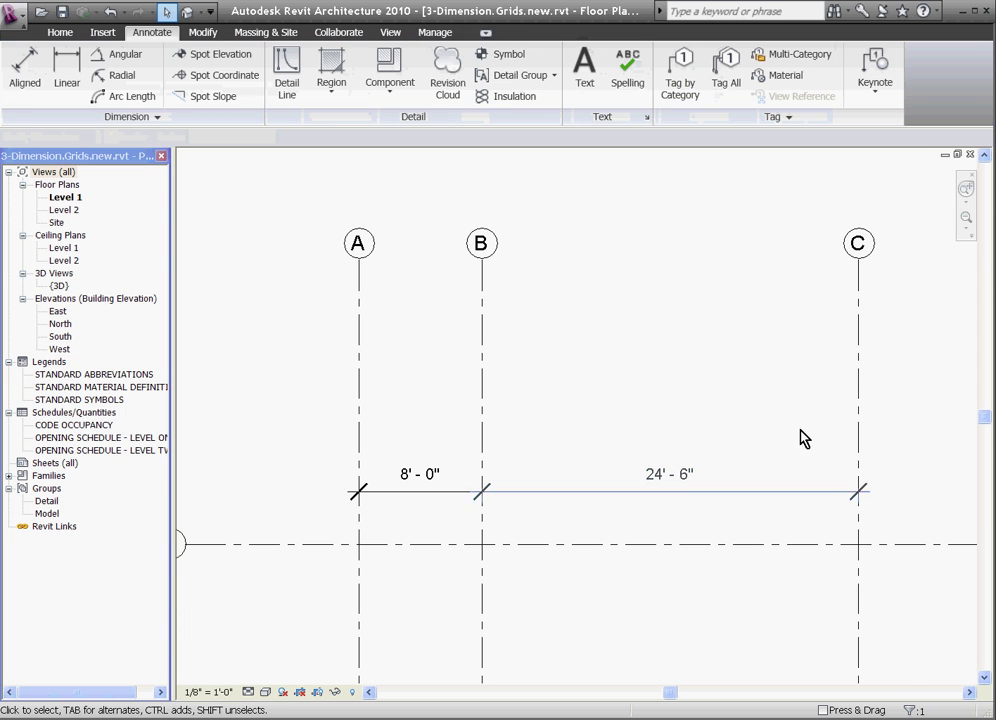
left_click(858, 435)
left_click_drag(862, 415, 896, 416)
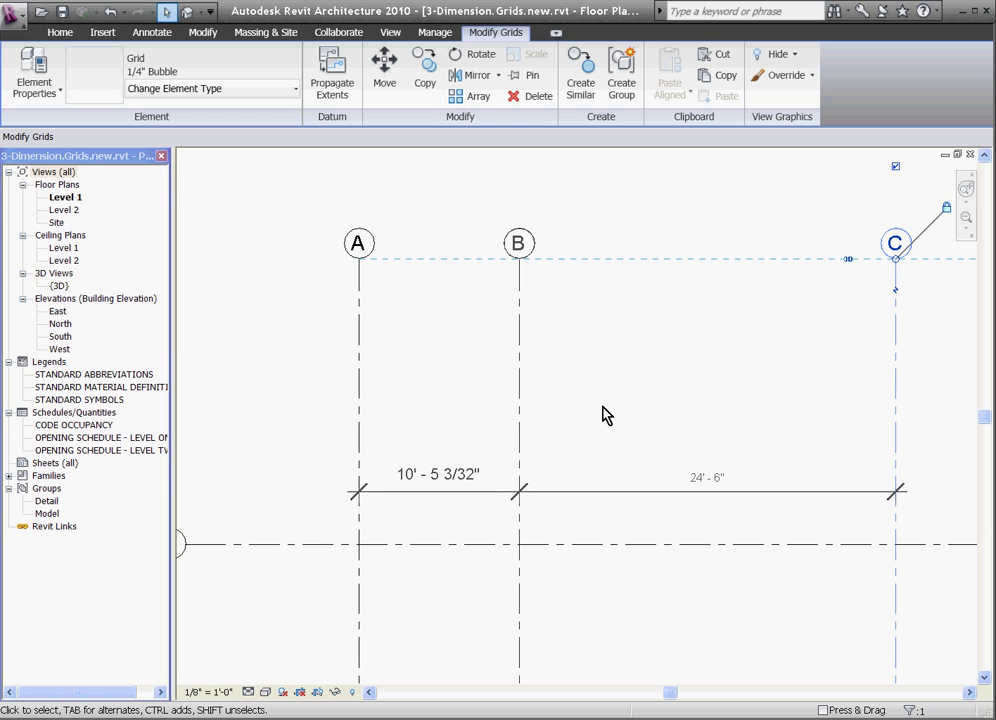
left_click(733, 501)
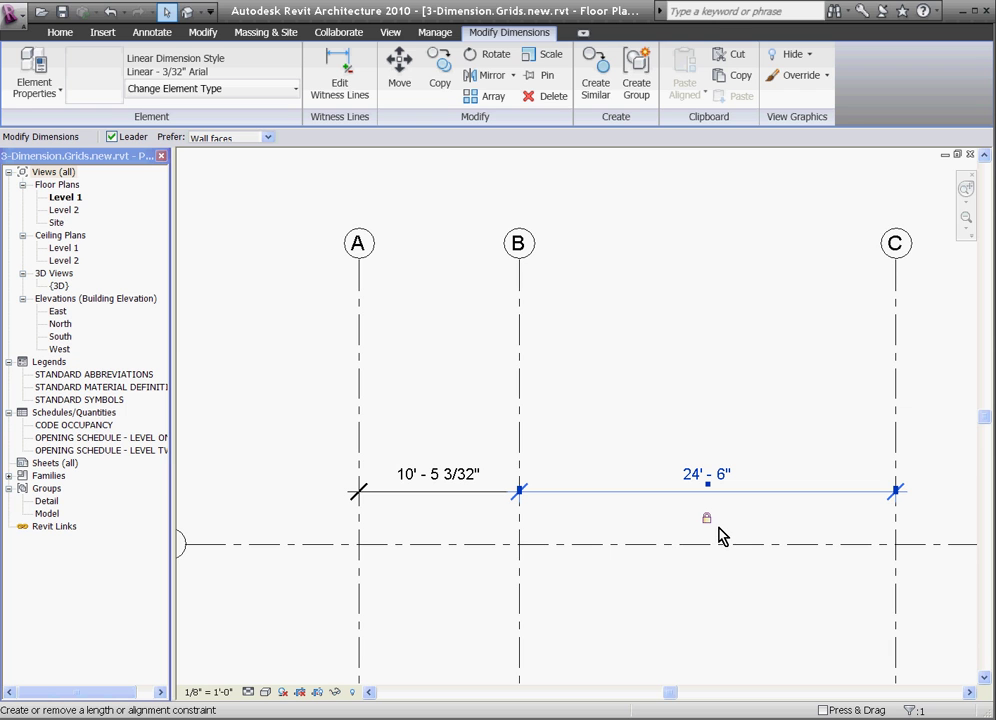
left_click(745, 462)
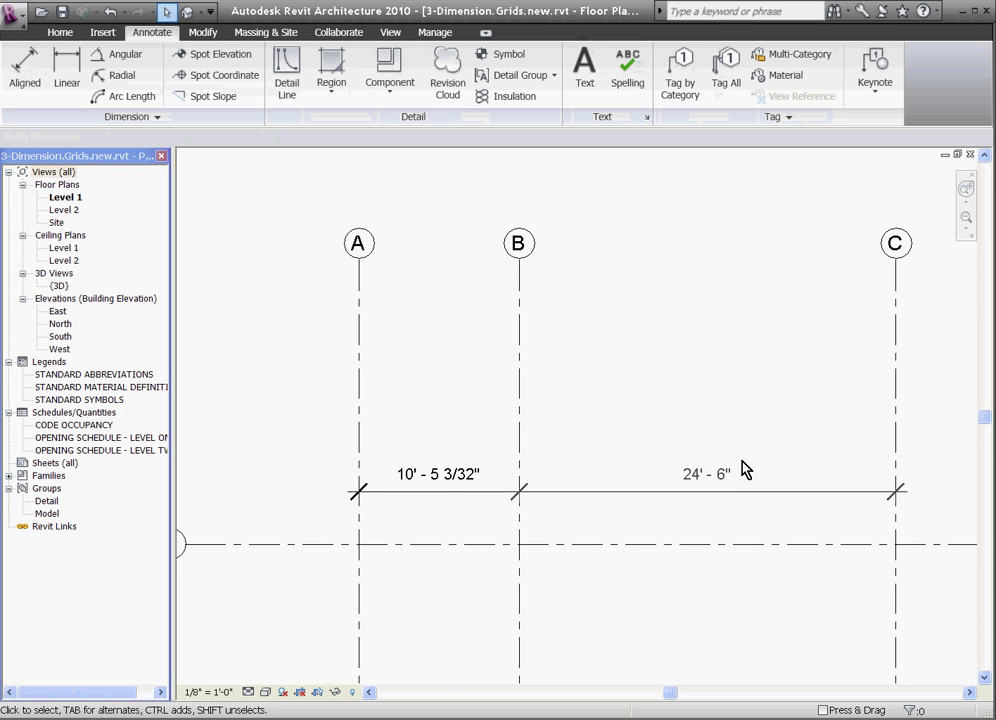
scroll(700, 460, "down", 1)
scroll(810, 455, "up", 1)
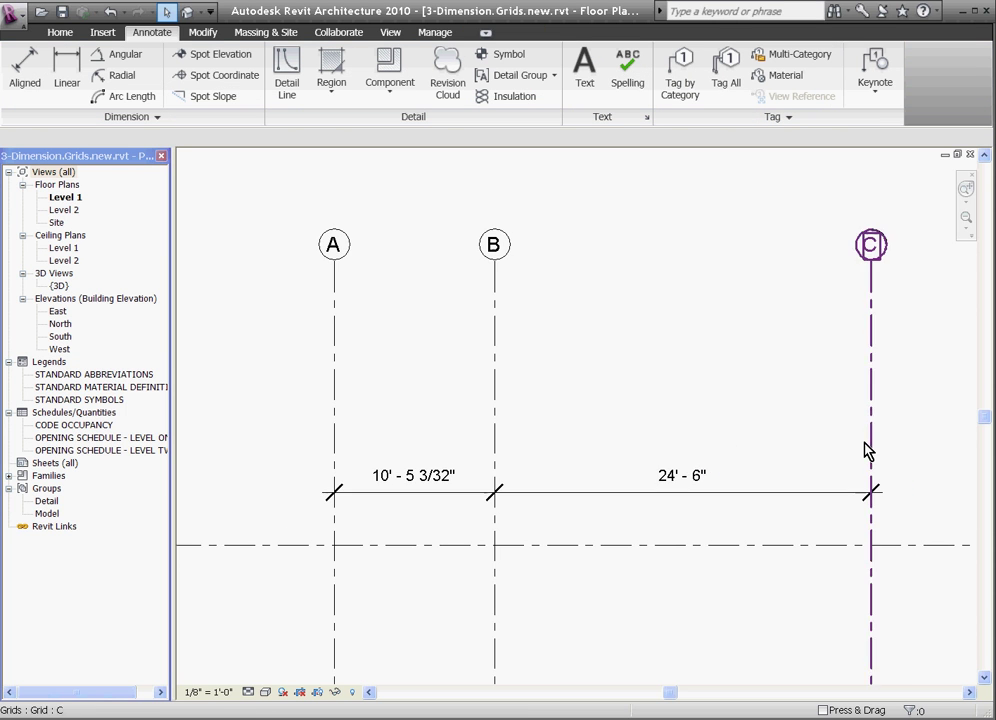
scroll(683, 442, "down", 1)
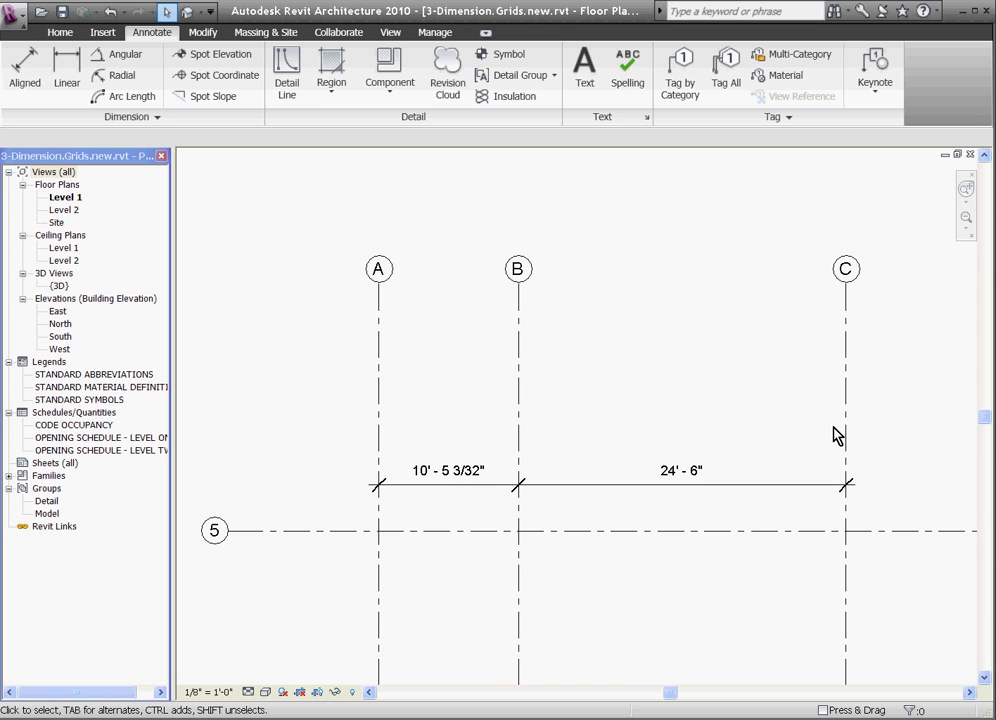
left_click(846, 434)
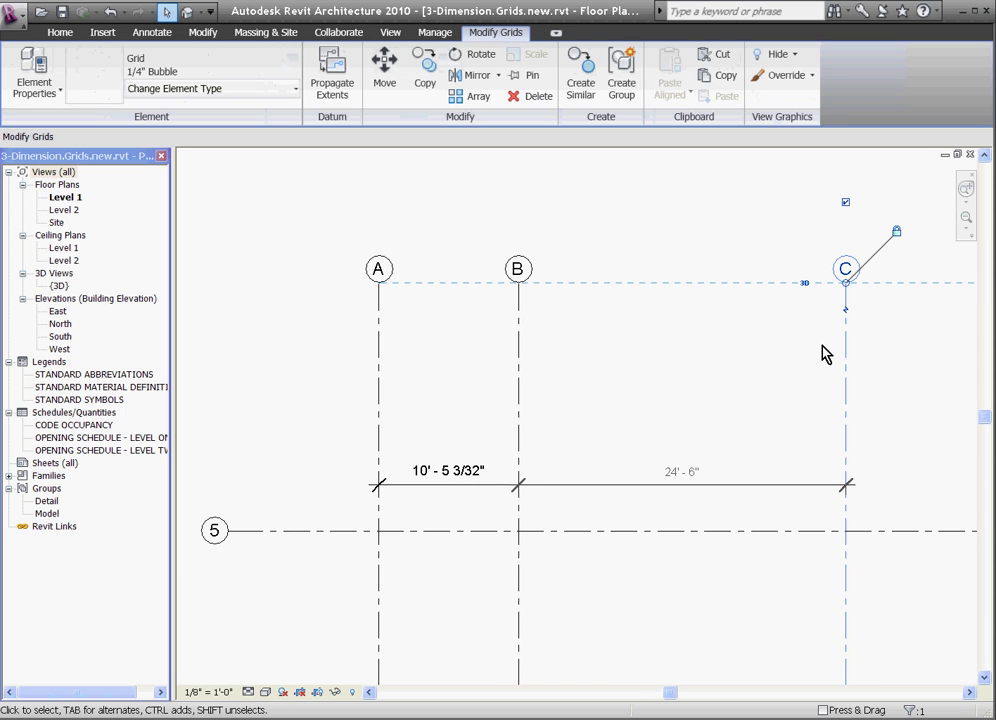
key("Escape")
left_click(846, 388)
left_click(530, 80)
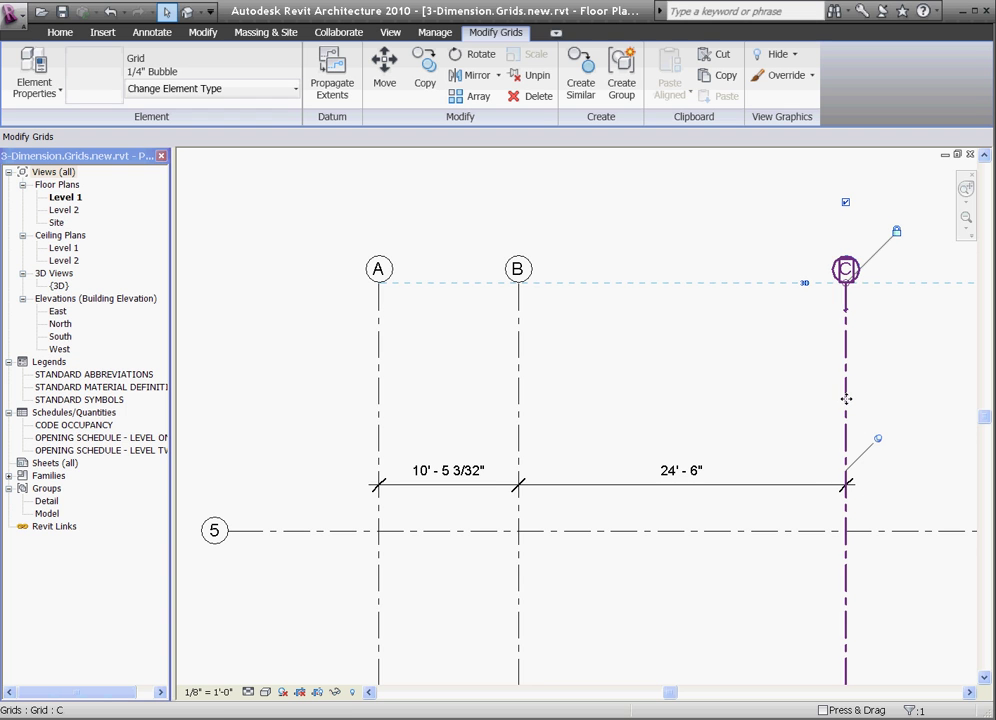
left_click(879, 442)
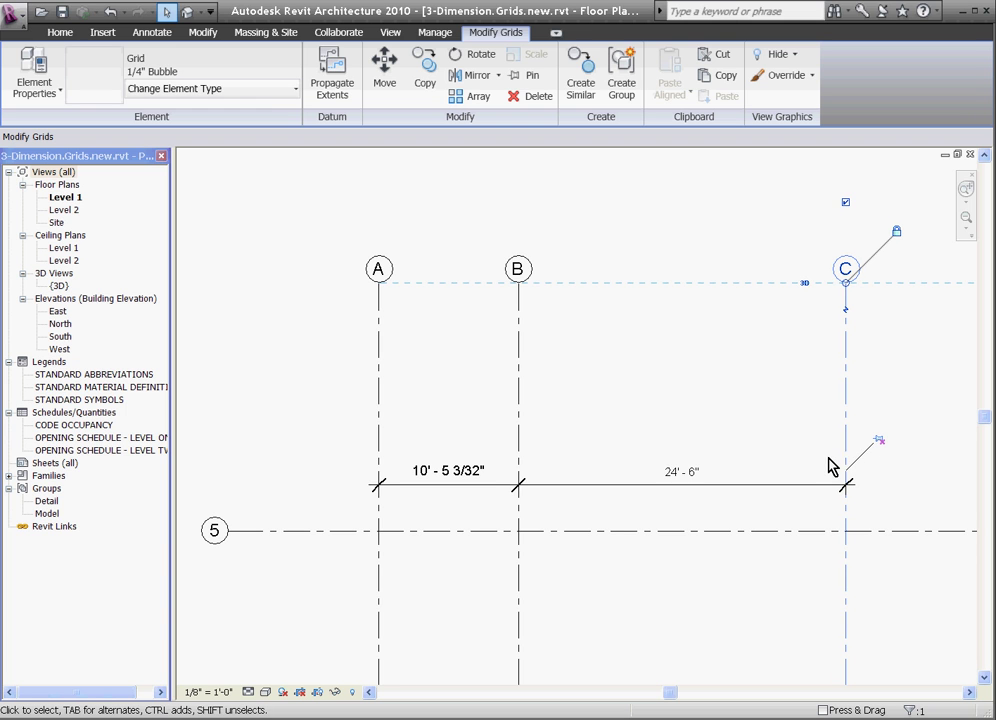
left_click(693, 420)
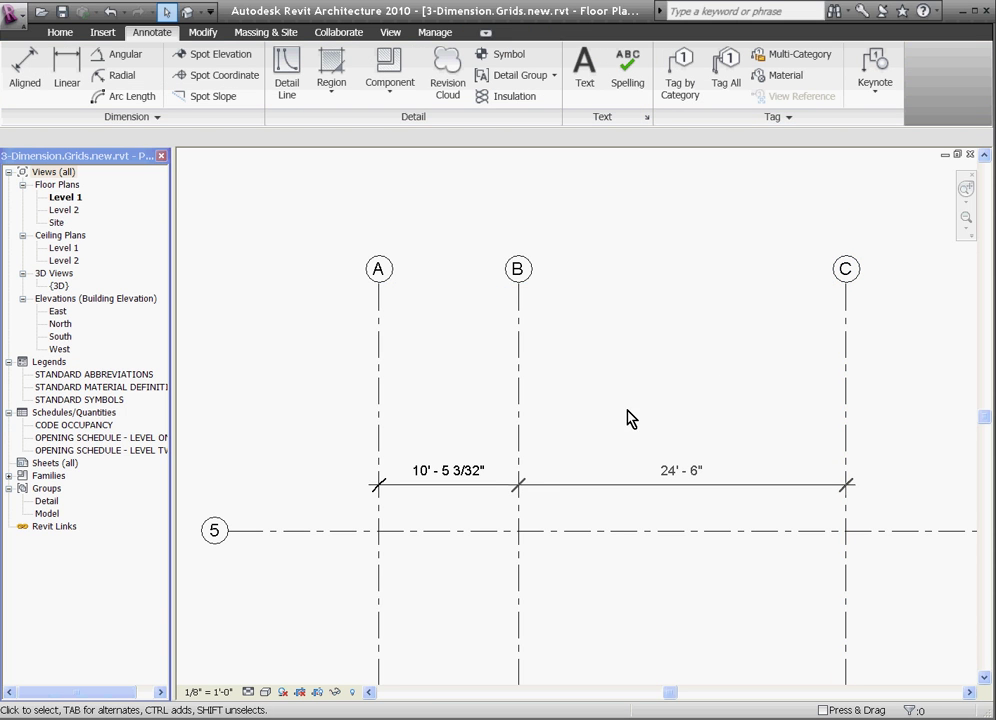
Step: Delete the 10'-5 3/32" and 24'-6" dimensions and unconstrain the grids
left_click(477, 495)
key("Delete")
left_click(572, 496)
key("Delete")
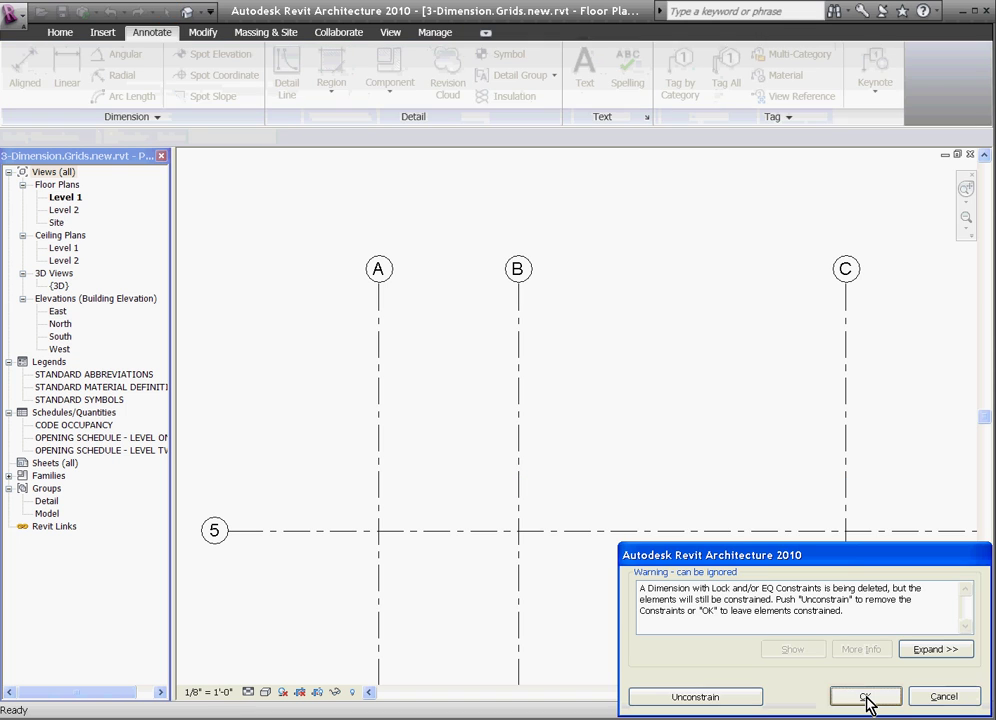
left_click(729, 697)
scroll(349, 458, "down", 3)
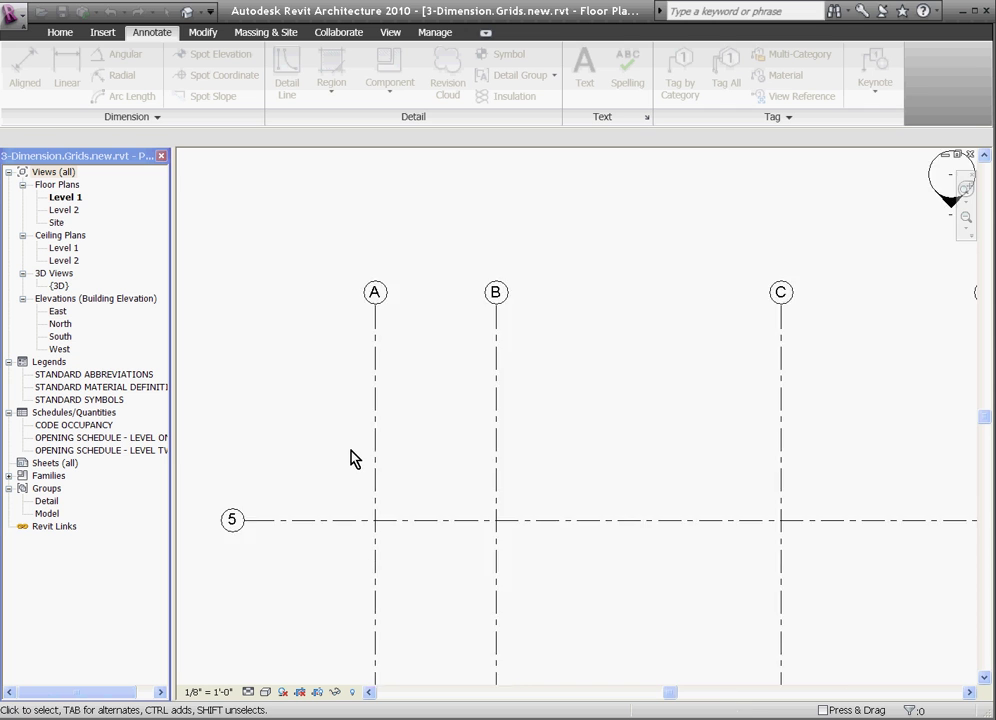
scroll(213, 427, "down", 3)
scroll(440, 431, "up", 1)
scroll(400, 425, "down", 1)
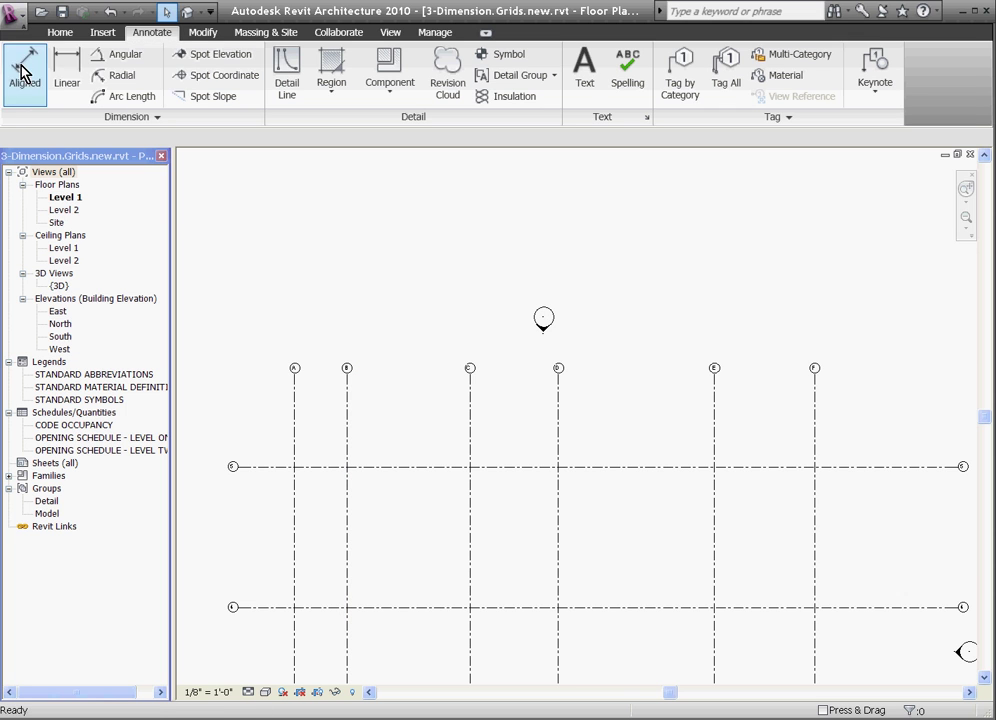
Step: Place one aligned dimension string across grids A, B, C, D, E and F
left_click(296, 422)
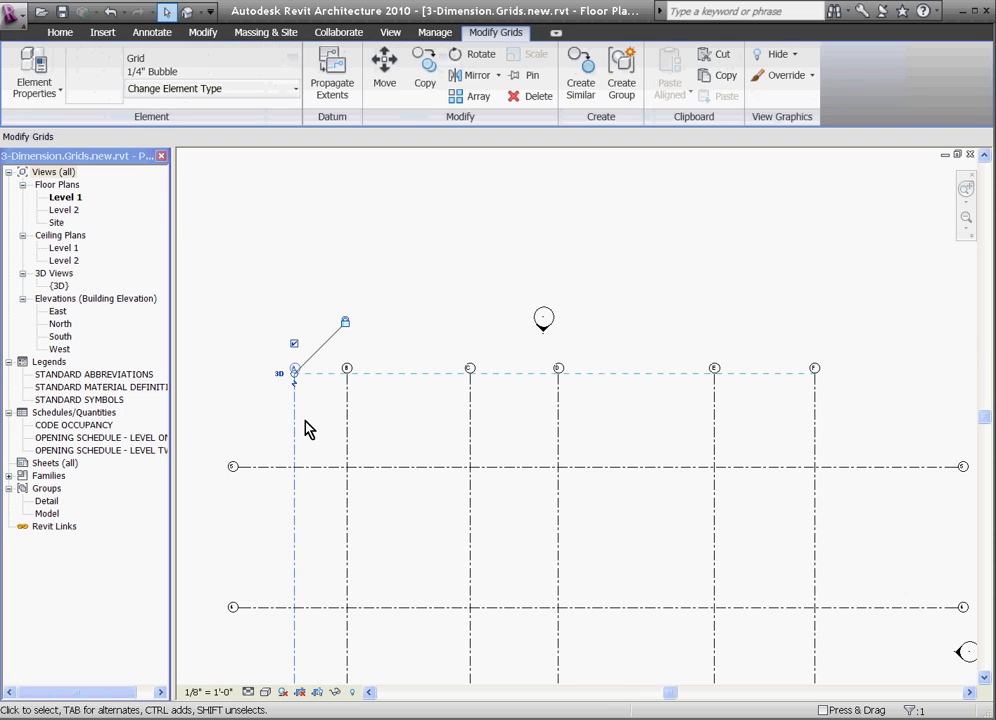
key("d")
key("i")
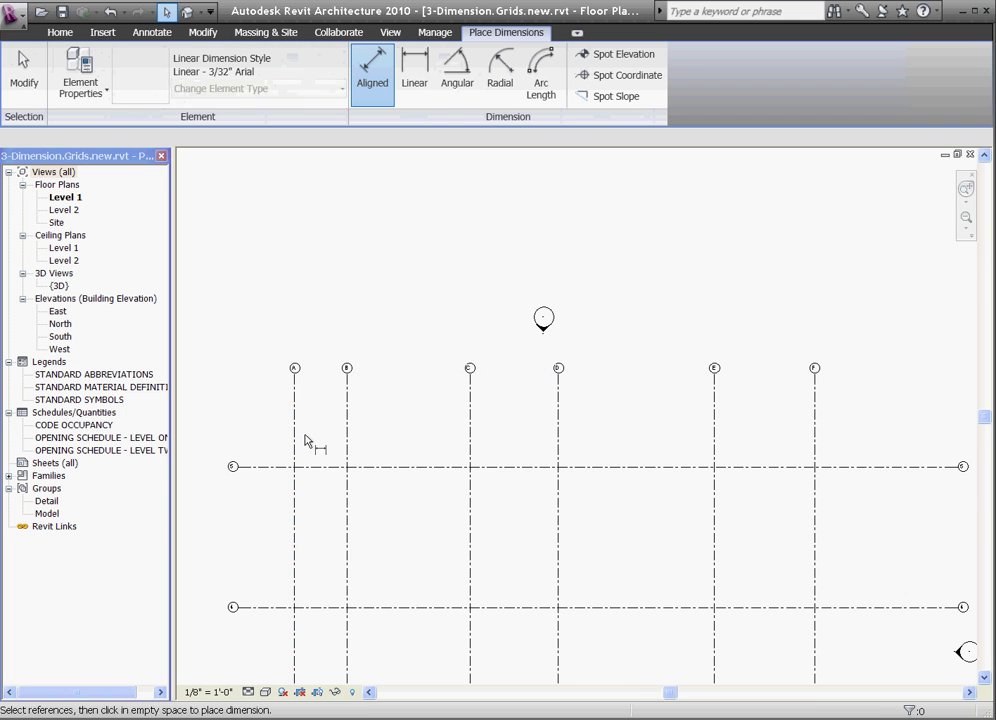
left_click(294, 440)
left_click(346, 442)
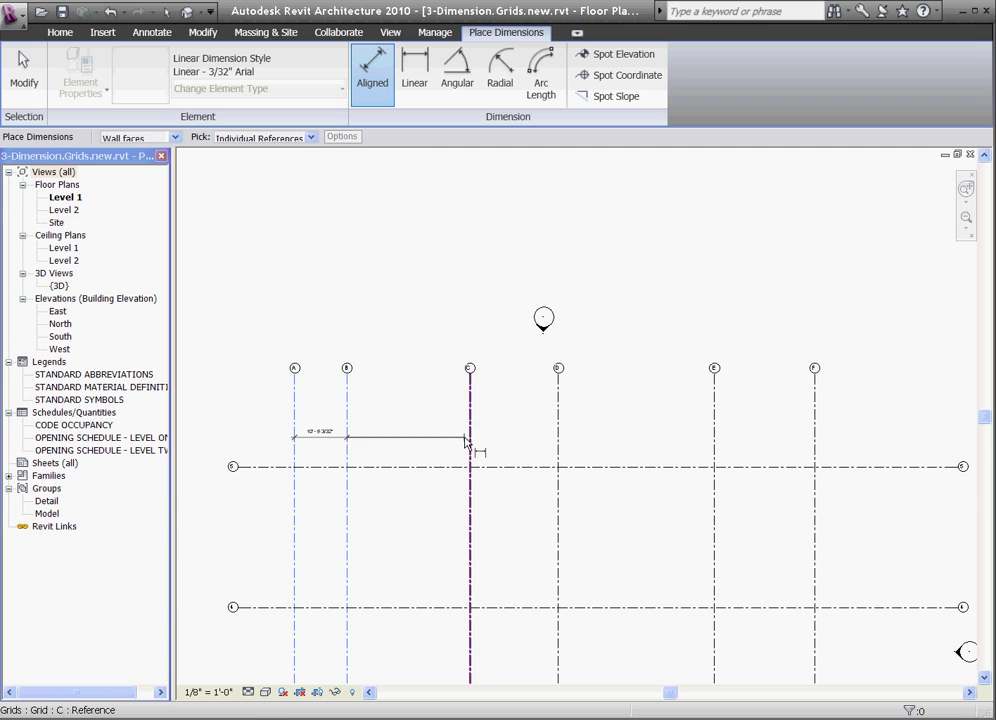
left_click(467, 440)
left_click(558, 424)
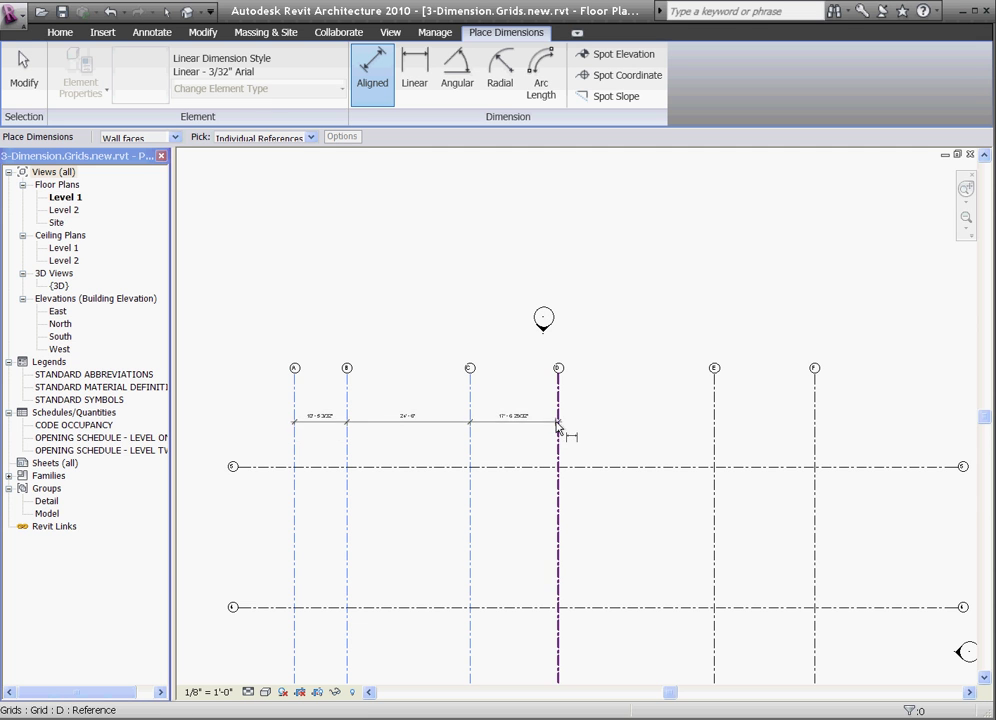
left_click(714, 432)
left_click(816, 438)
scroll(607, 452, "up", 1)
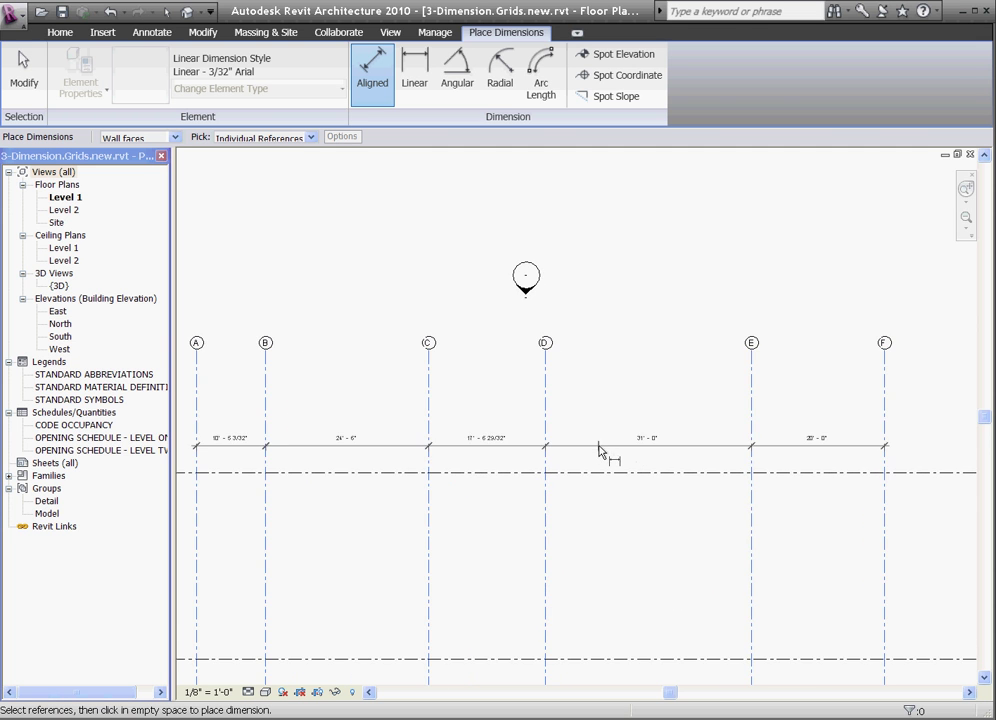
left_click(605, 445)
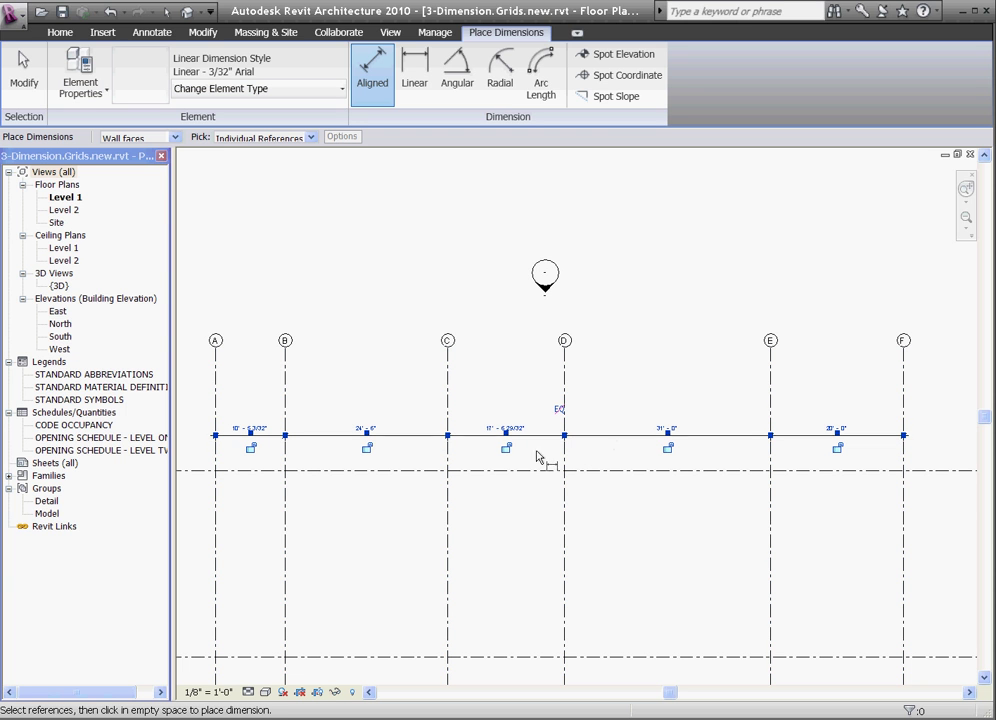
Step: Set the A–F dimension string to EQ so all five bays are equal
scroll(560, 411, "up", 2)
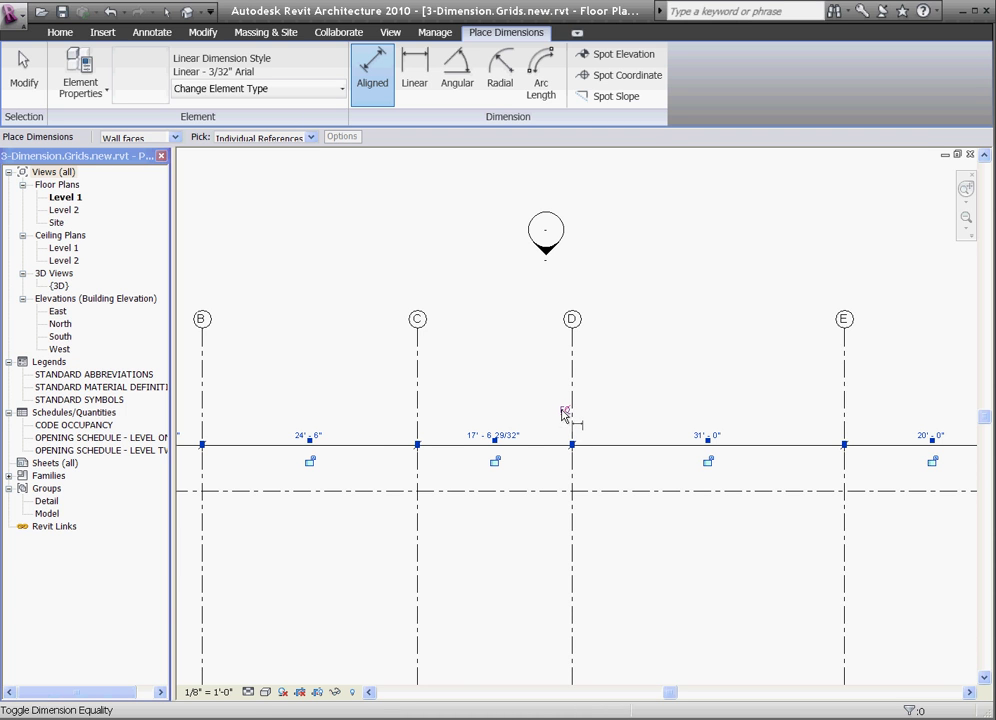
left_click(565, 413)
scroll(567, 410, "down", 2)
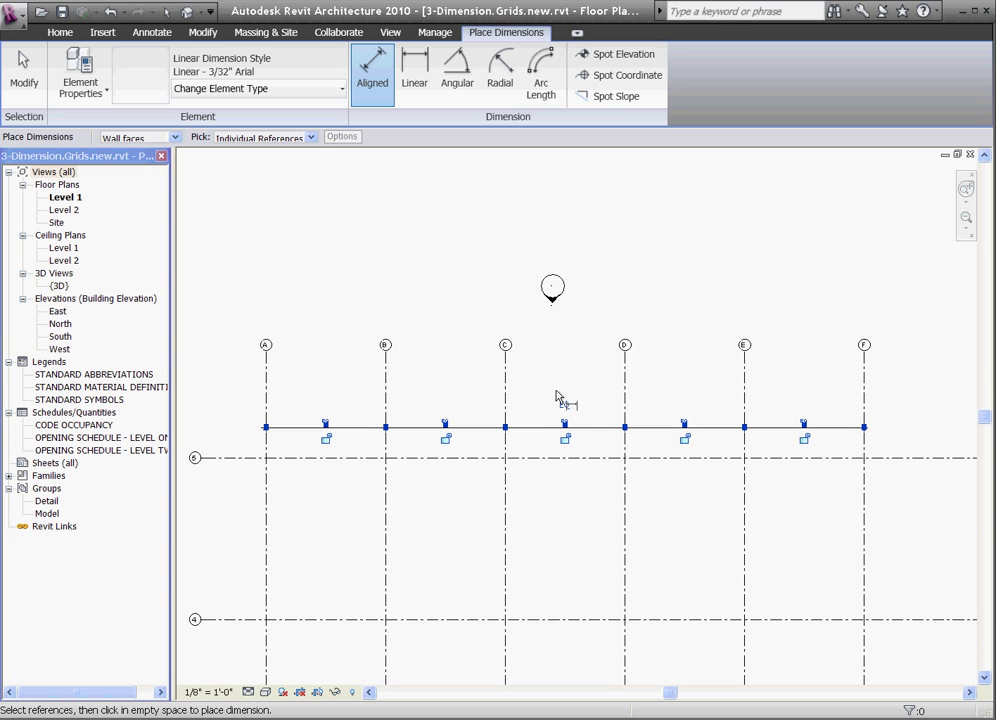
left_click(436, 403)
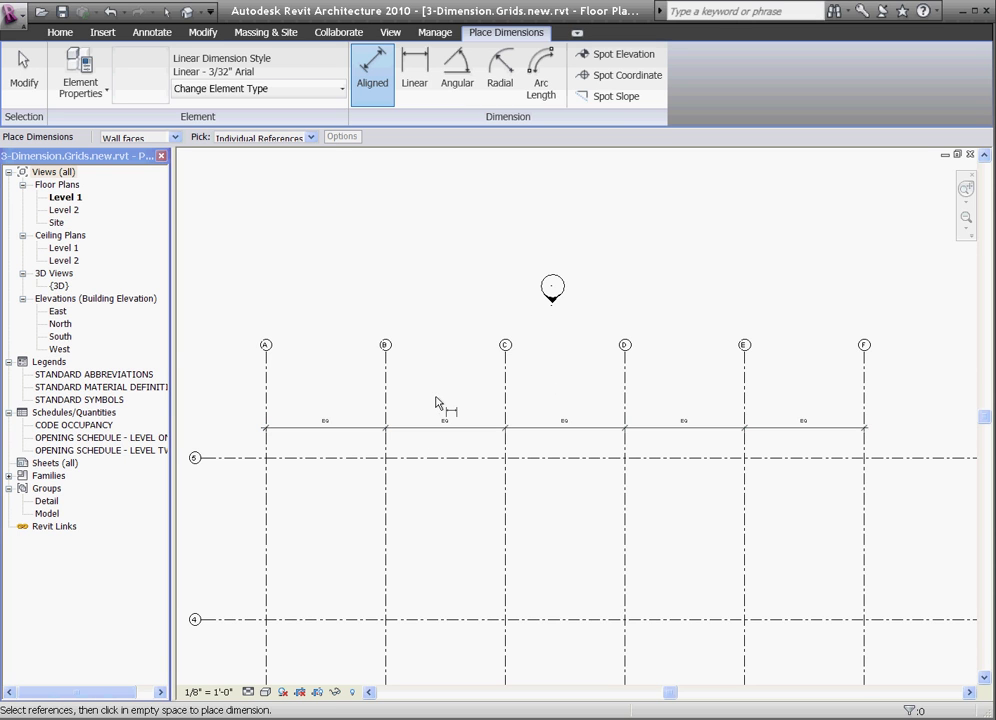
key("Escape")
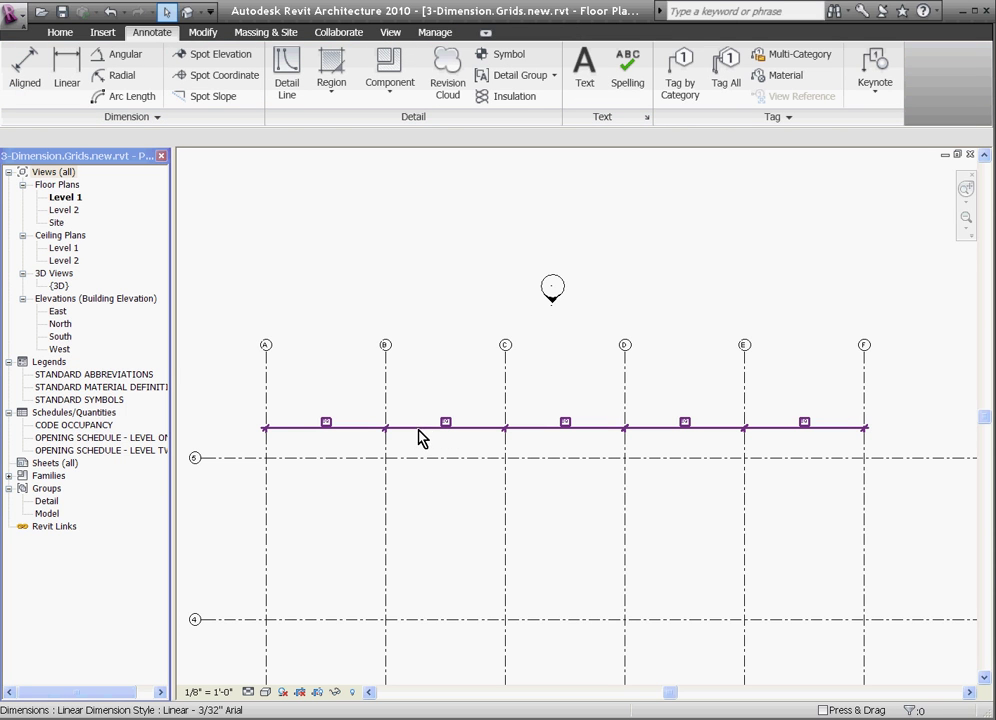
left_click(421, 437)
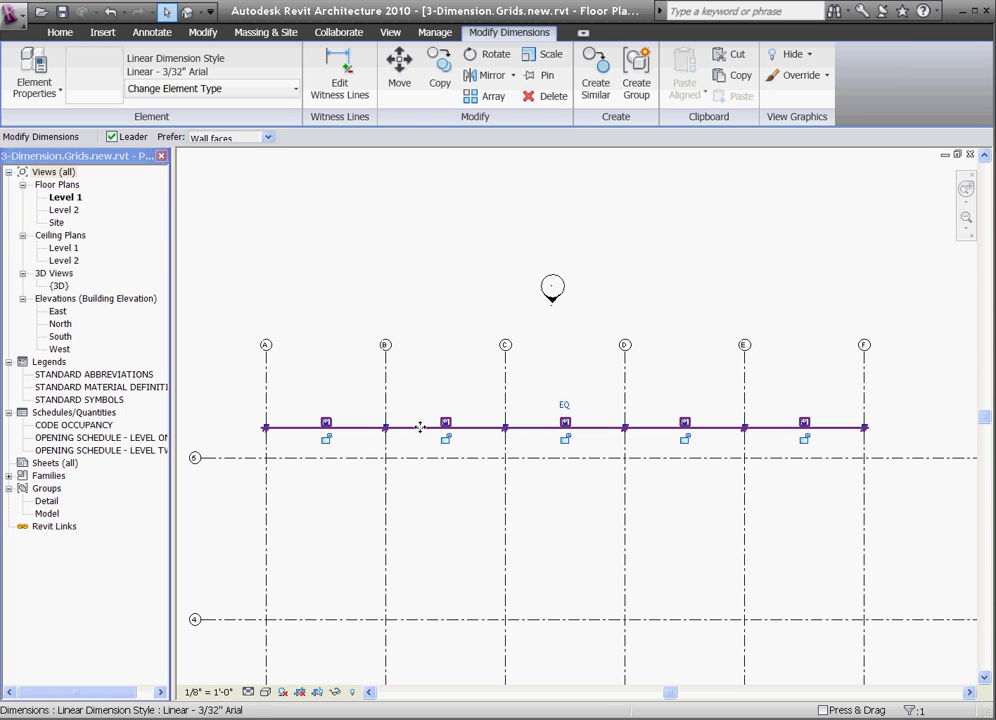
left_click(339, 97)
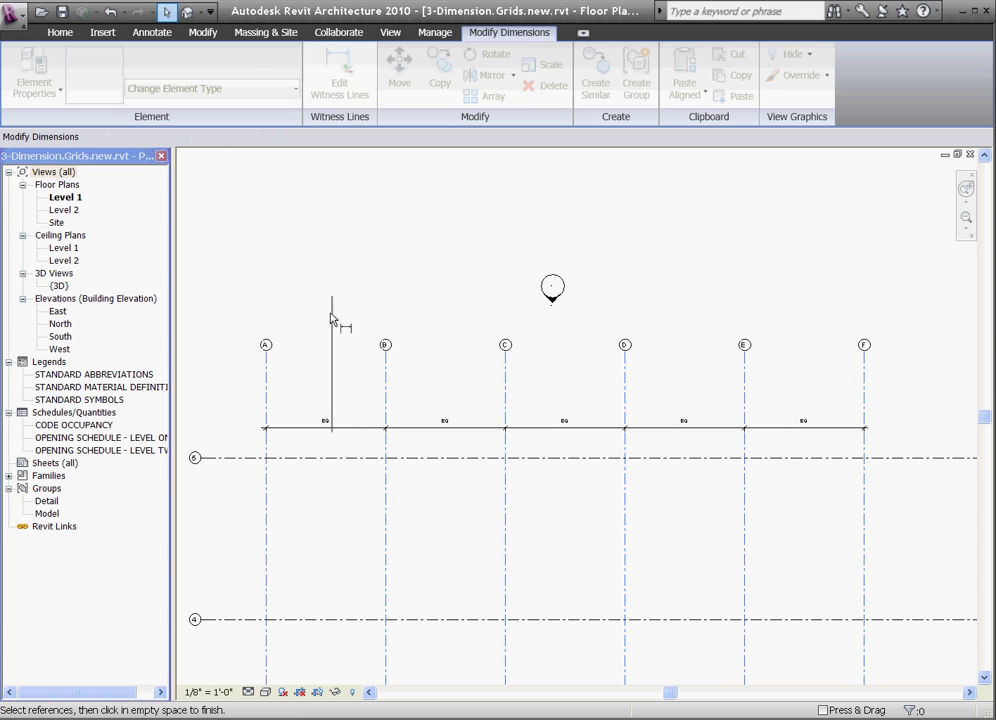
left_click(386, 392)
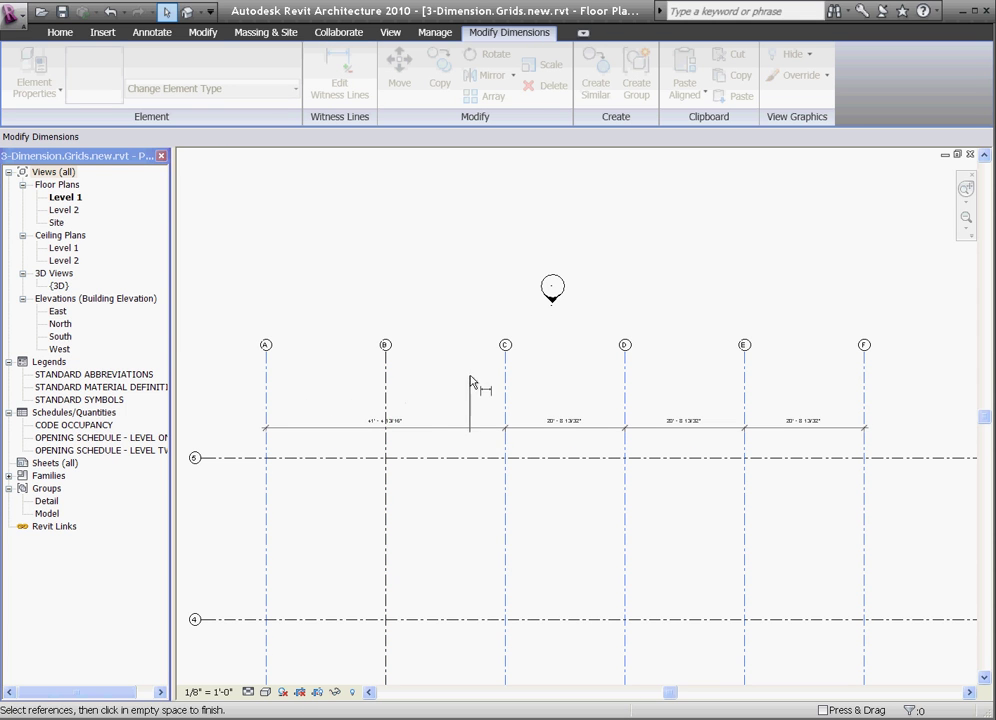
left_click(505, 396)
left_click(267, 436)
left_click(385, 417)
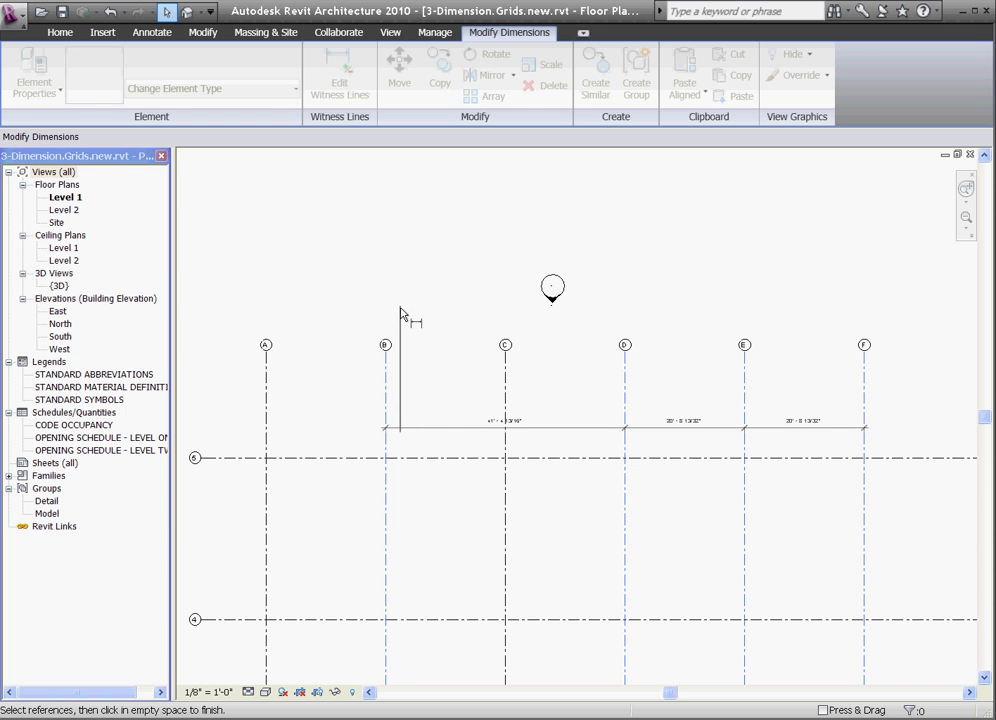
key("Escape")
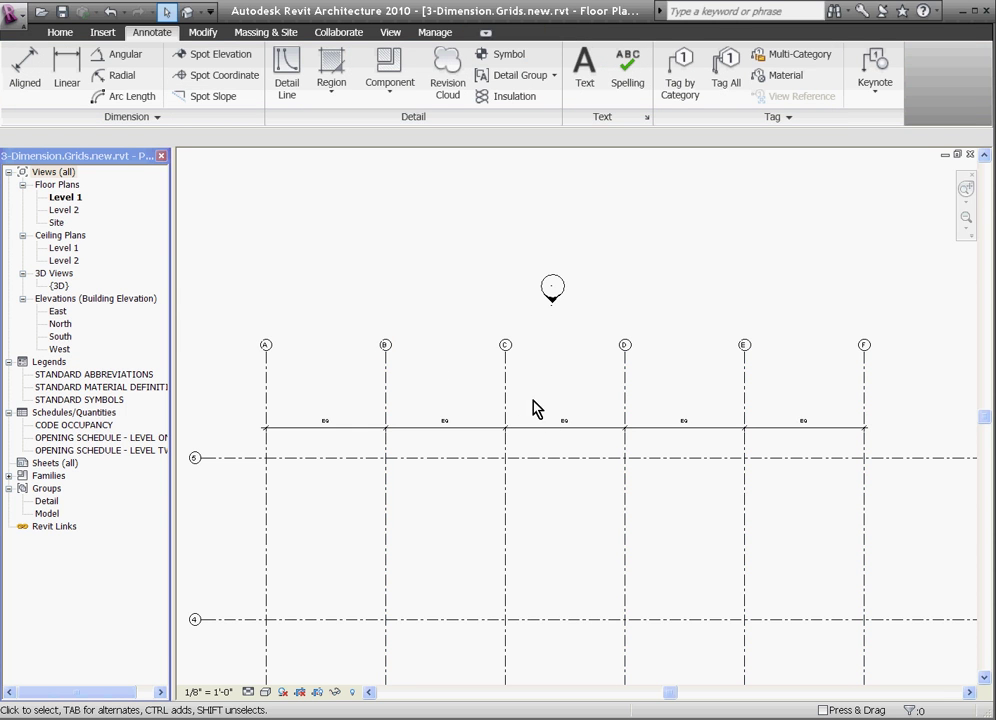
Step: Pan and zoom from the grid lines down to the building walls and window openings
middle_click_drag(533, 406, 538, 367)
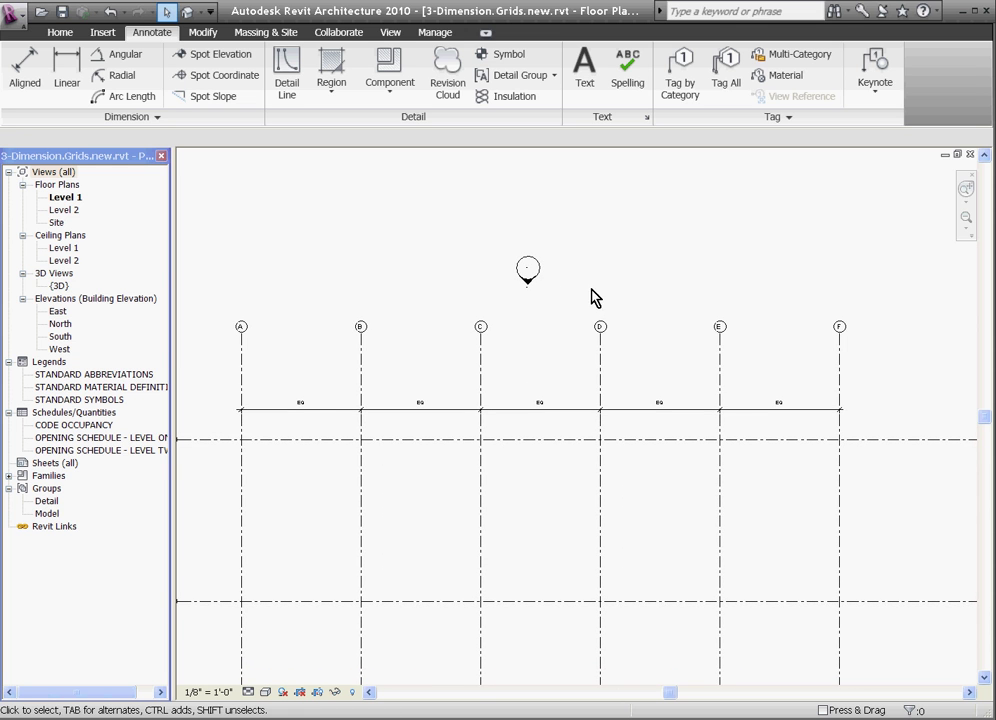
scroll(582, 262, "down", 5)
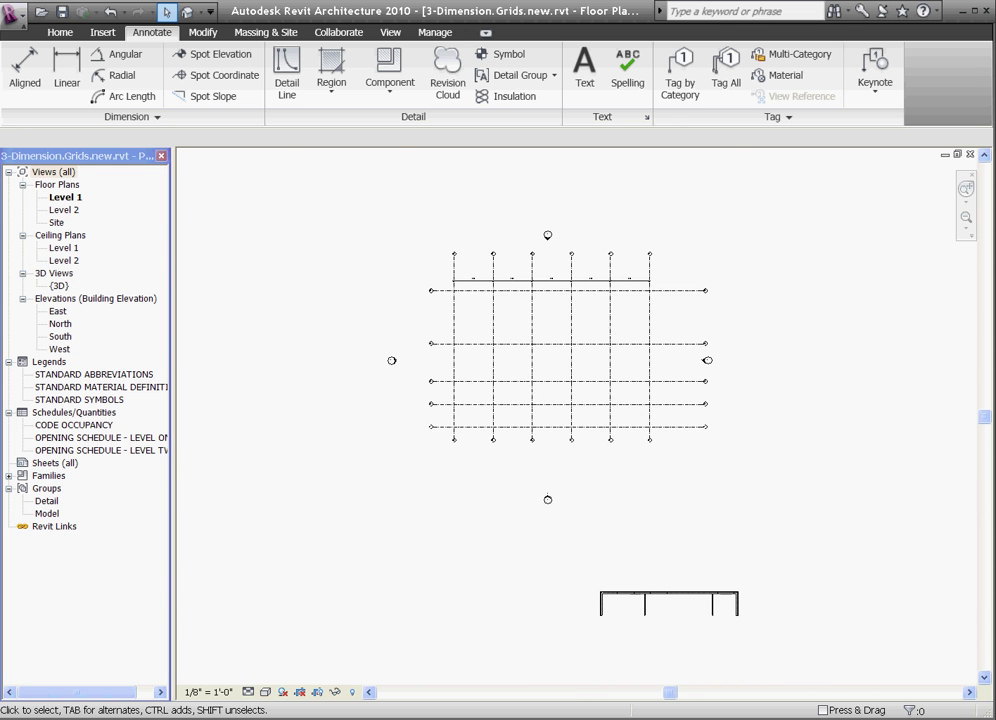
scroll(685, 631, "up", 5)
middle_click_drag(694, 640, 373, 505)
scroll(444, 558, "up", 1)
scroll(402, 534, "up", 1)
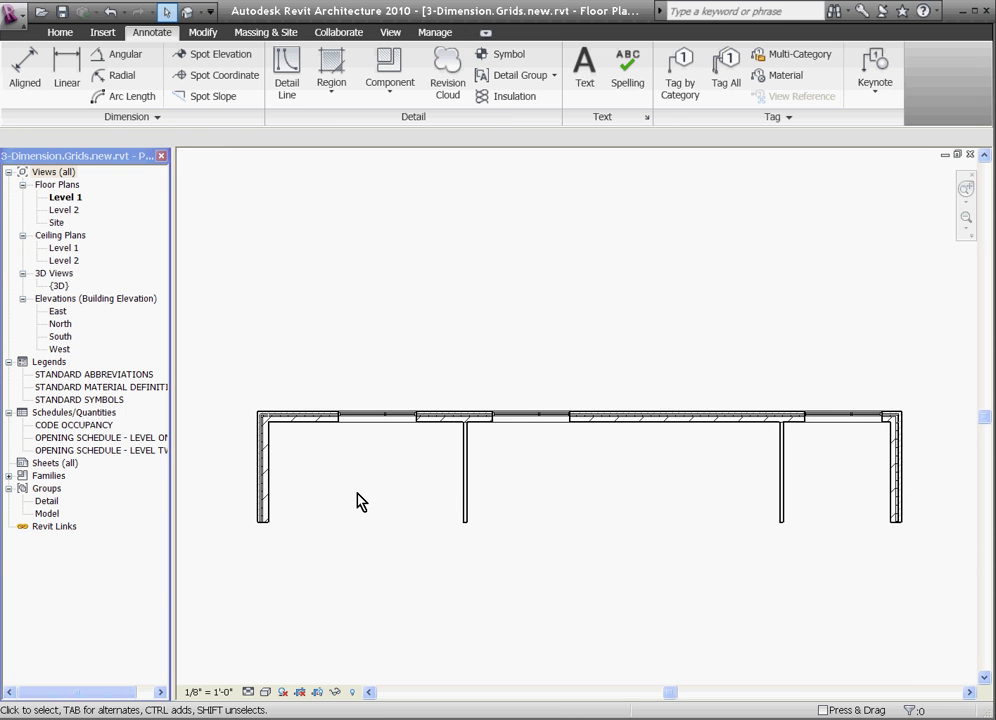
scroll(222, 455, "up", 2)
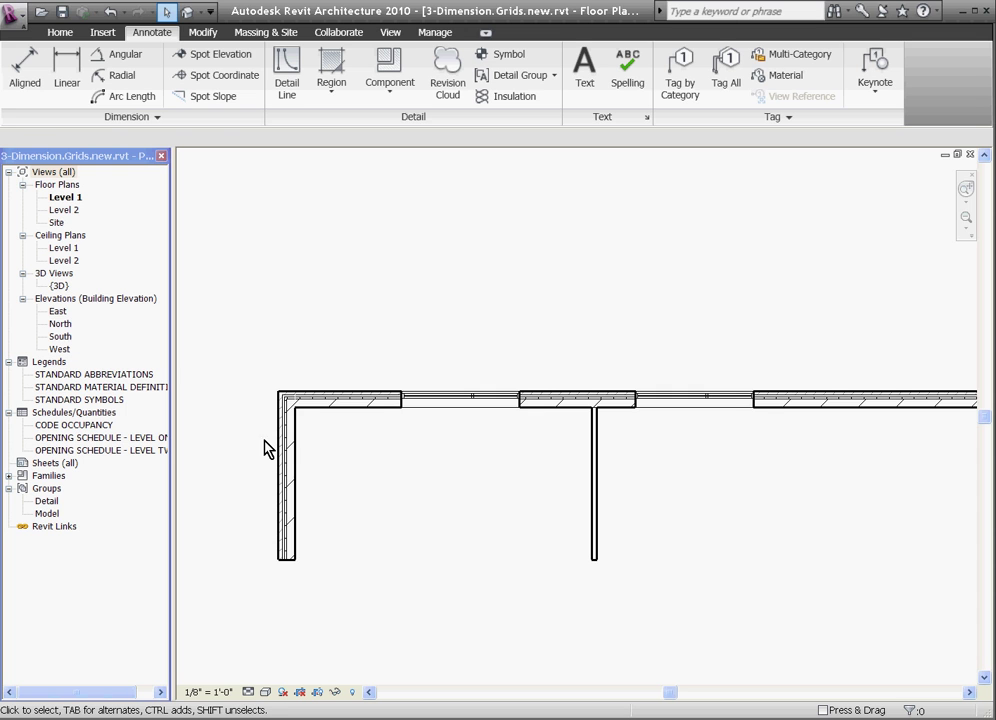
scroll(268, 432, "up", 3)
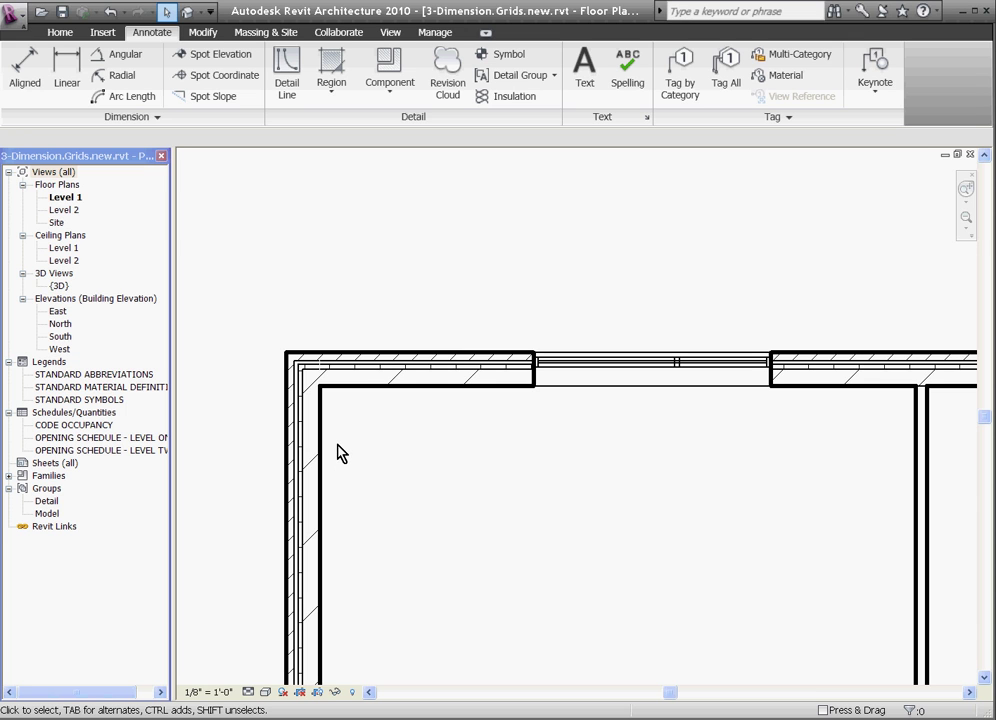
Step: Turn Thin Lines on for the Level 1 plan's walls
left_click(390, 34)
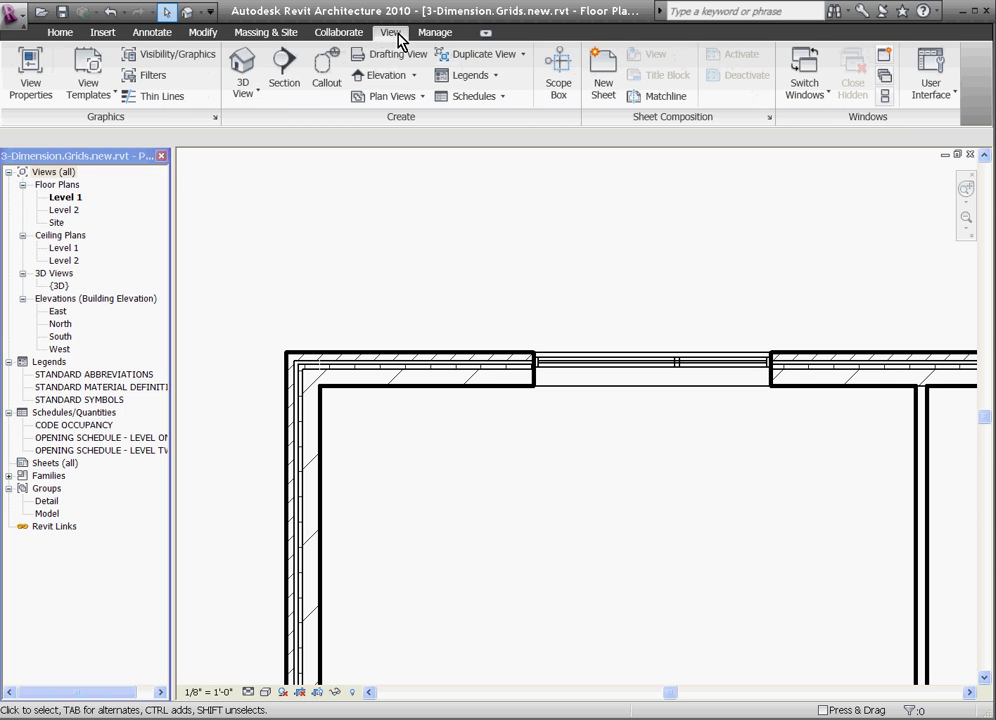
left_click(158, 100)
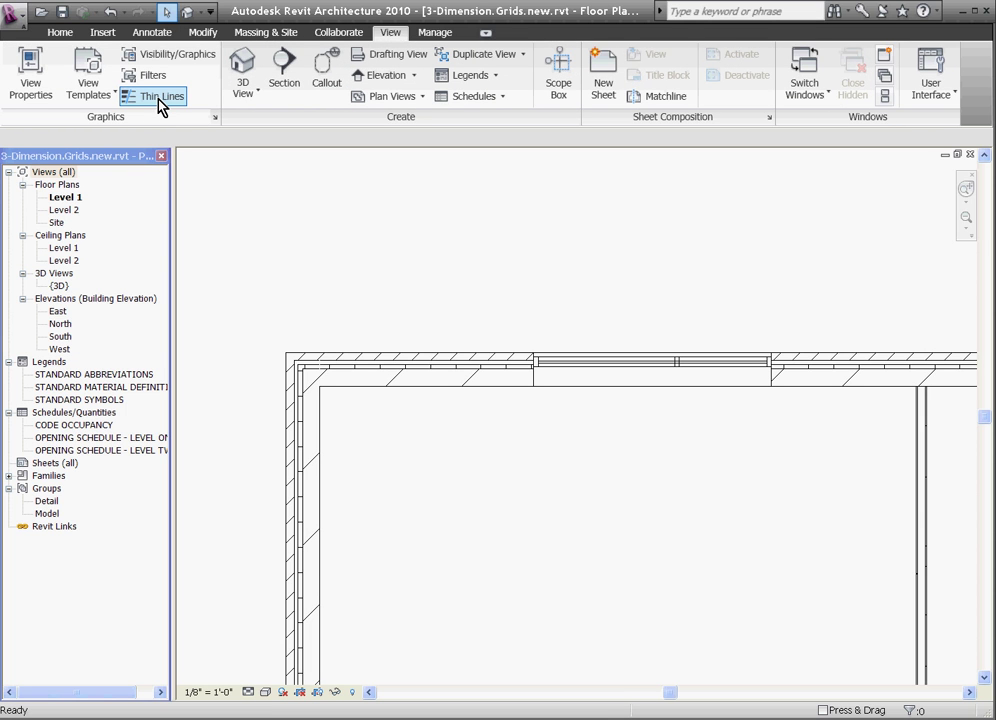
left_click(160, 103)
left_click(158, 101)
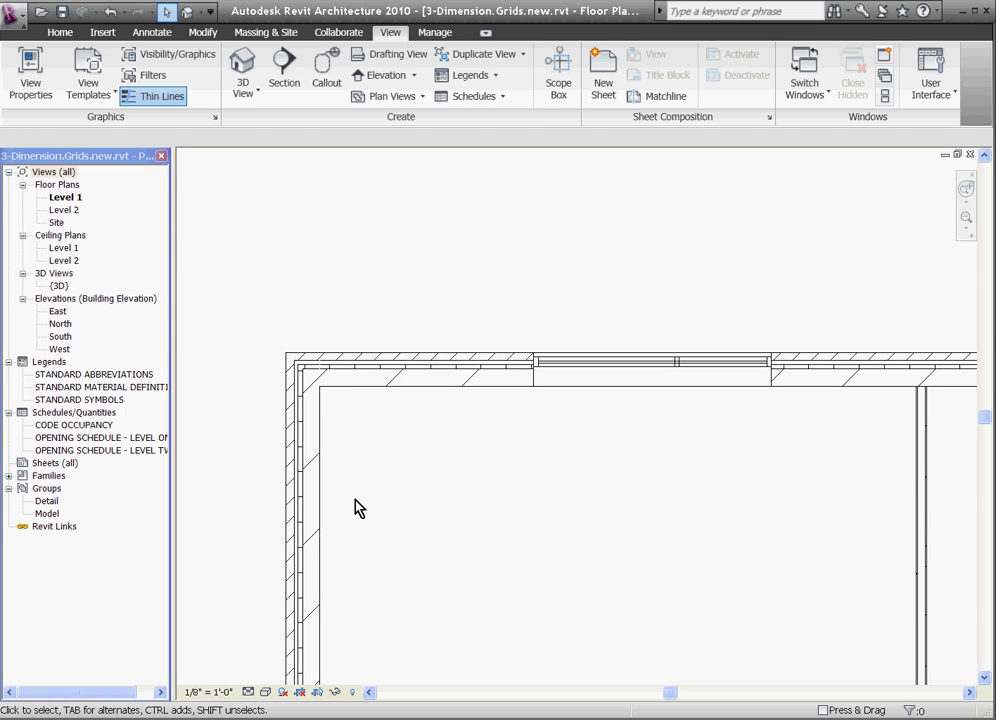
Step: Try the Coarse detail level, then set Fine so the wall layer hatching shows
left_click(248, 692)
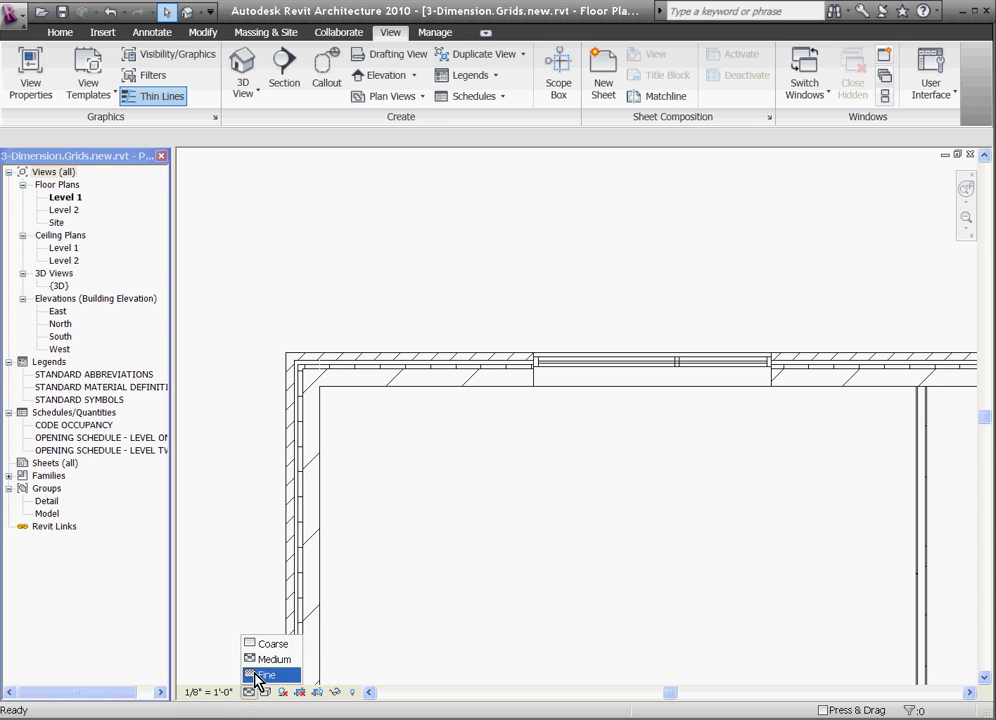
left_click(255, 678)
left_click(248, 692)
left_click(258, 676)
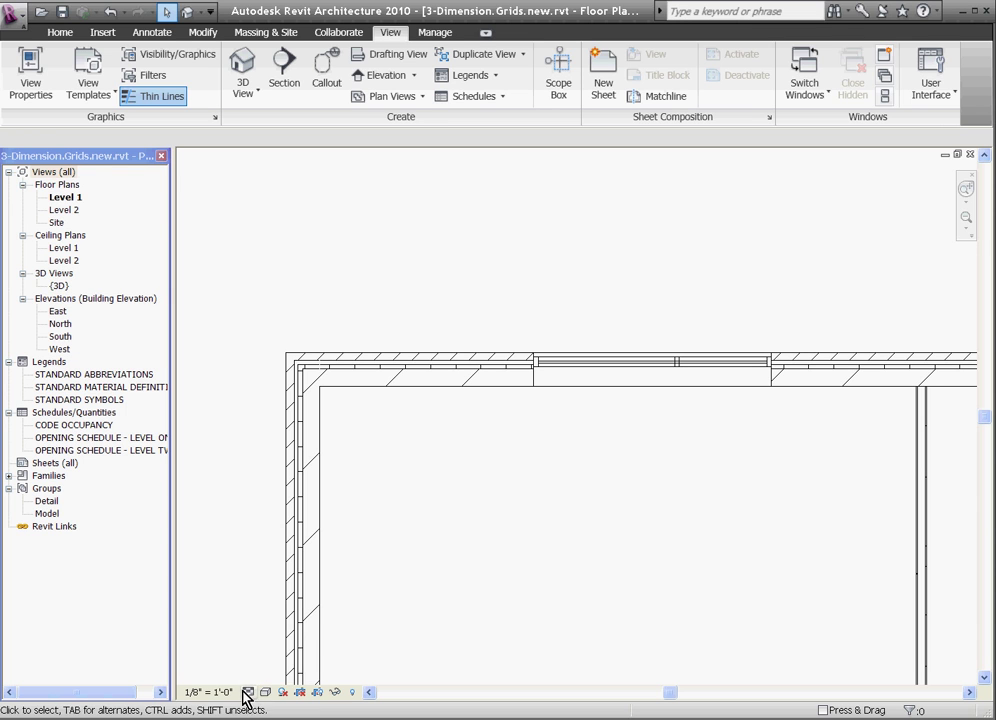
left_click(250, 692)
left_click(258, 643)
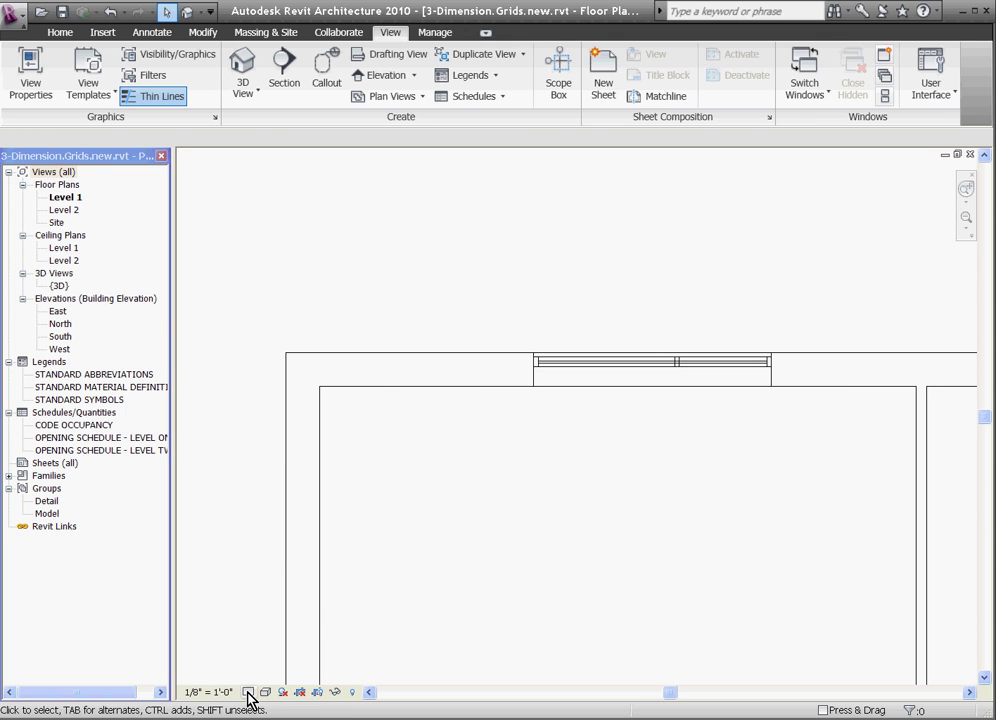
left_click(249, 692)
left_click(253, 676)
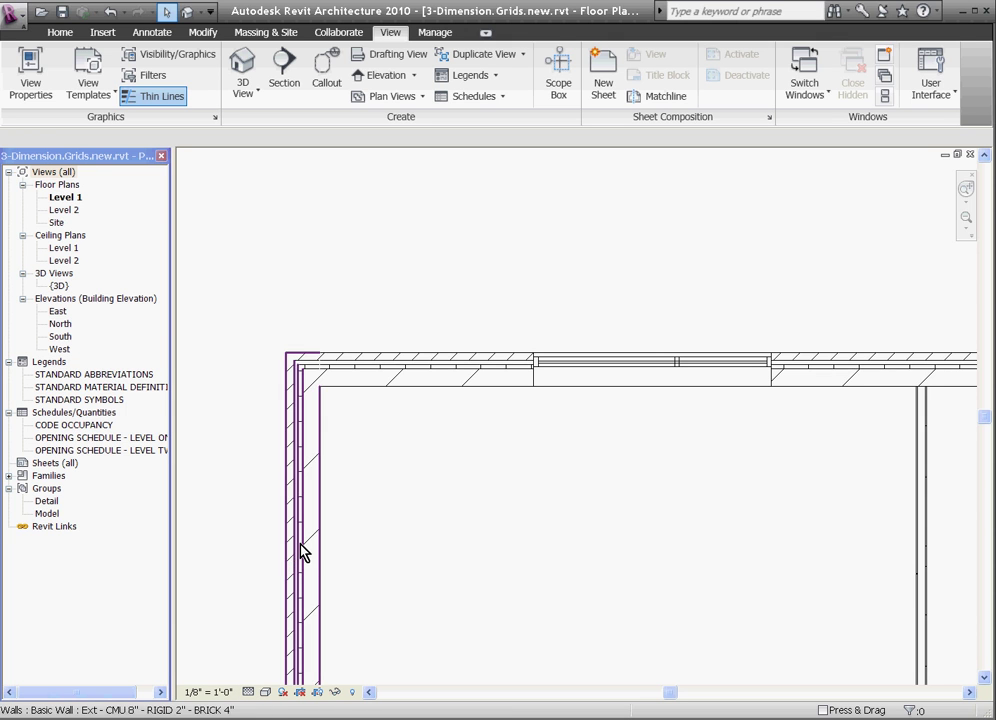
scroll(300, 552, "down", 1)
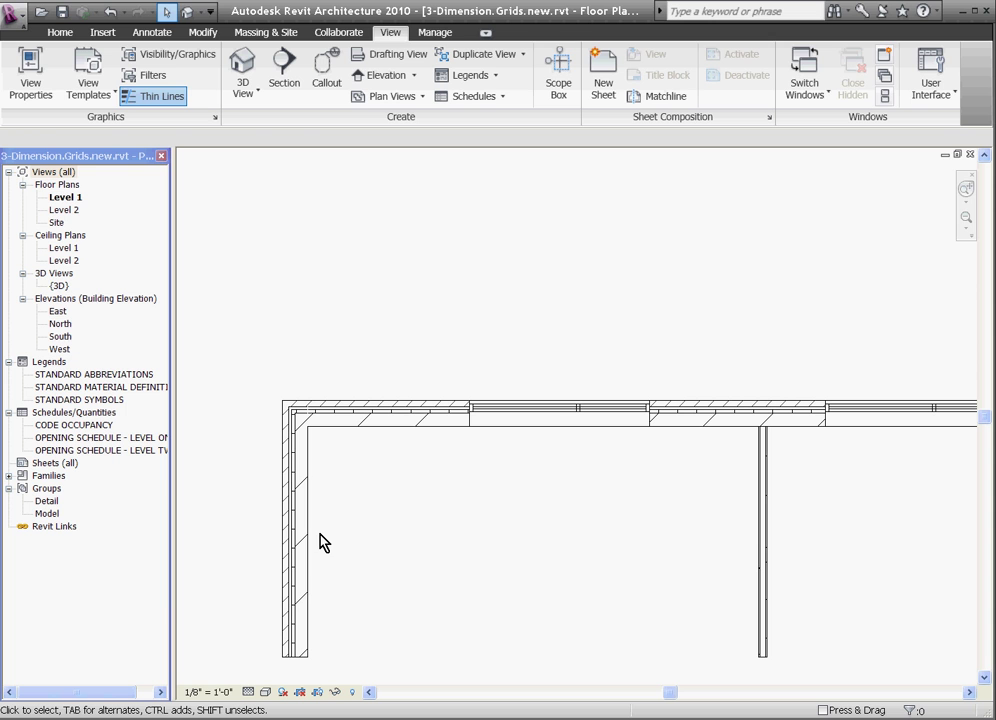
Step: Start an aligned dimension picking the left wall, both interior walls and the right exterior wall
left_click(160, 32)
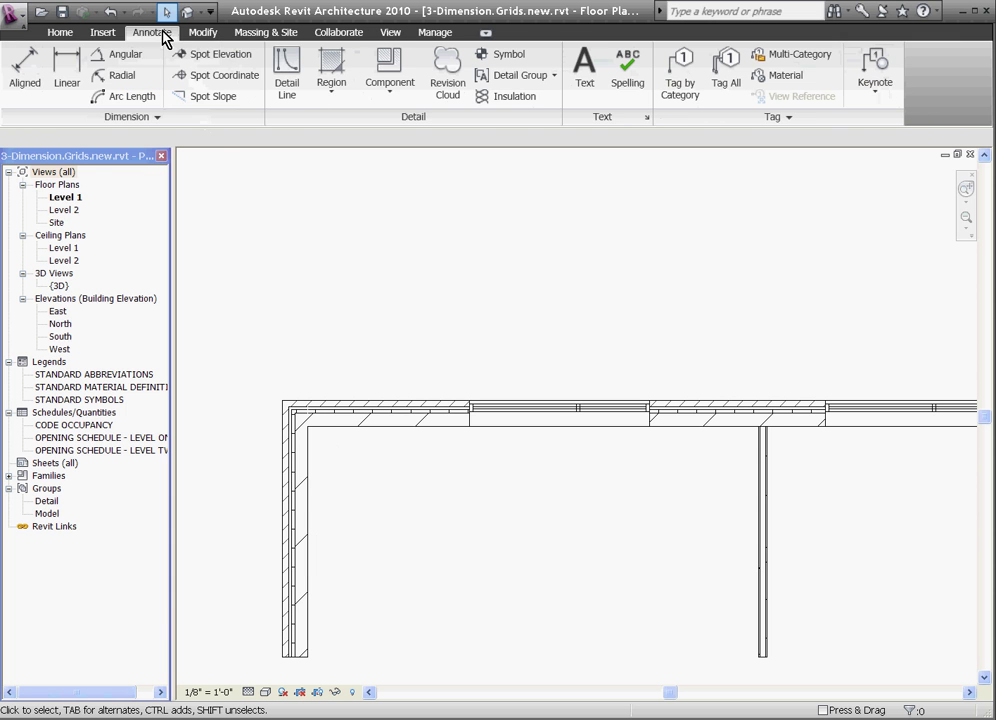
left_click(35, 80)
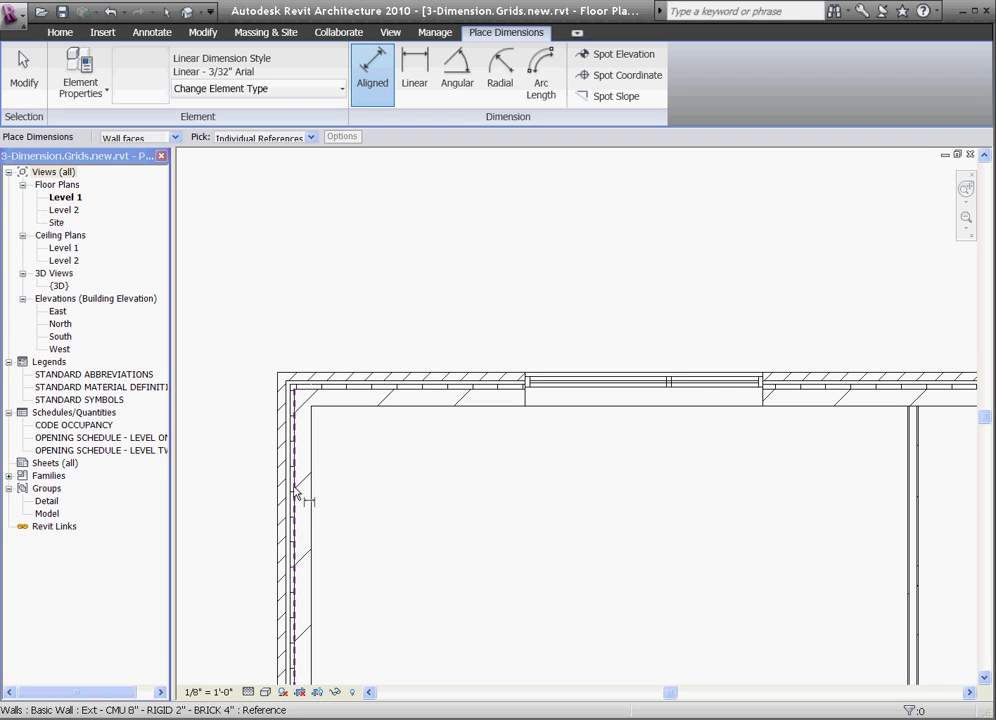
scroll(304, 497, "up", 2)
scroll(299, 505, "up", 2)
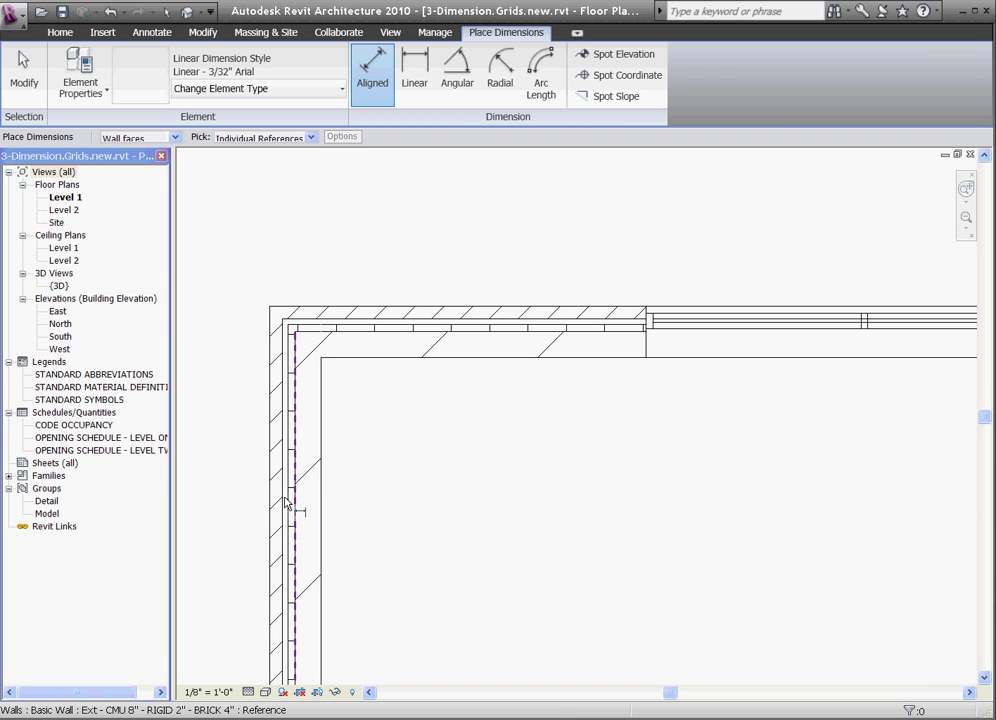
left_click(320, 545)
scroll(272, 529, "down", 3)
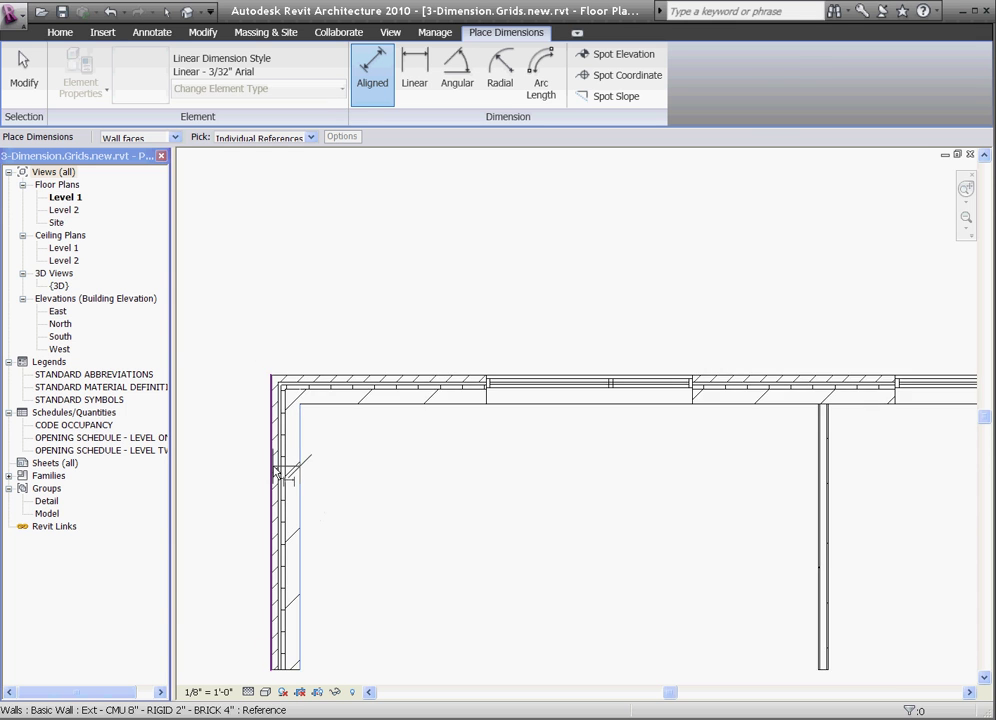
scroll(640, 540, "up", 5)
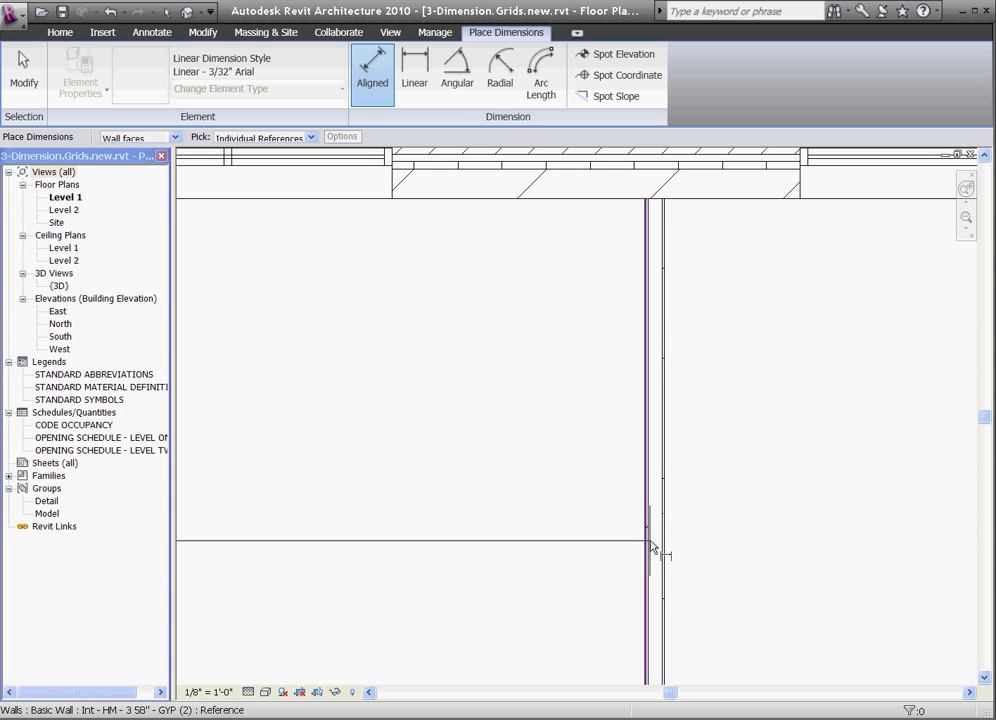
left_click(660, 550)
scroll(525, 542, "down", 5)
scroll(453, 525, "down", 2)
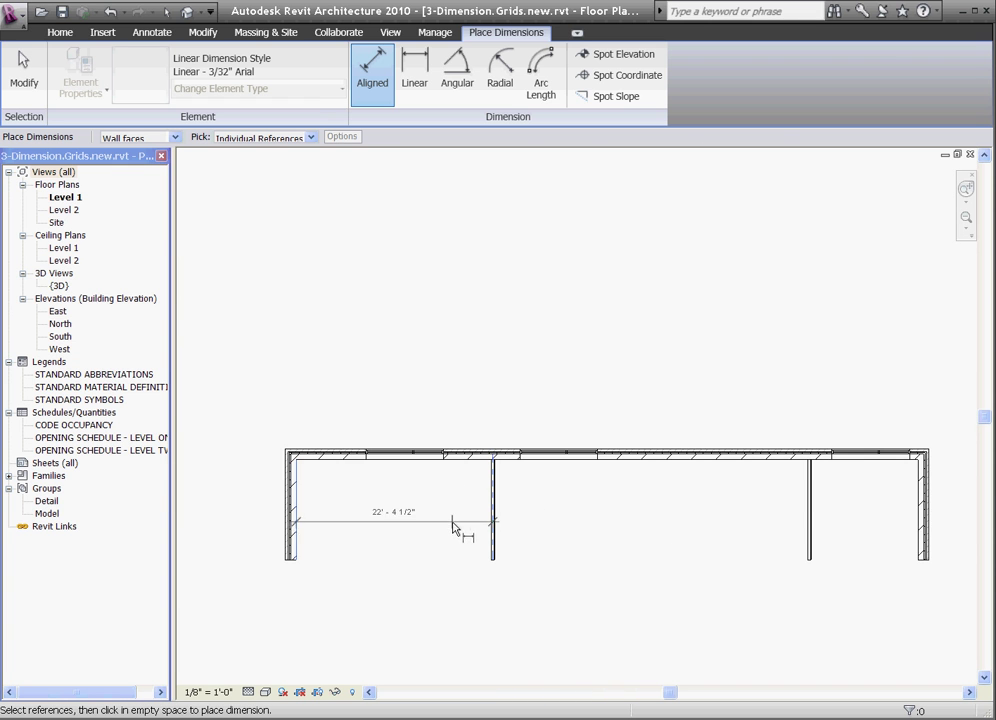
scroll(816, 596, "up", 4)
left_click(800, 540)
scroll(595, 573, "down", 4)
scroll(808, 521, "up", 2)
left_click(797, 588)
scroll(627, 556, "down", 4)
Step: Place the dimension string across the building and toggle EQ to make three equal bays
left_click(565, 593)
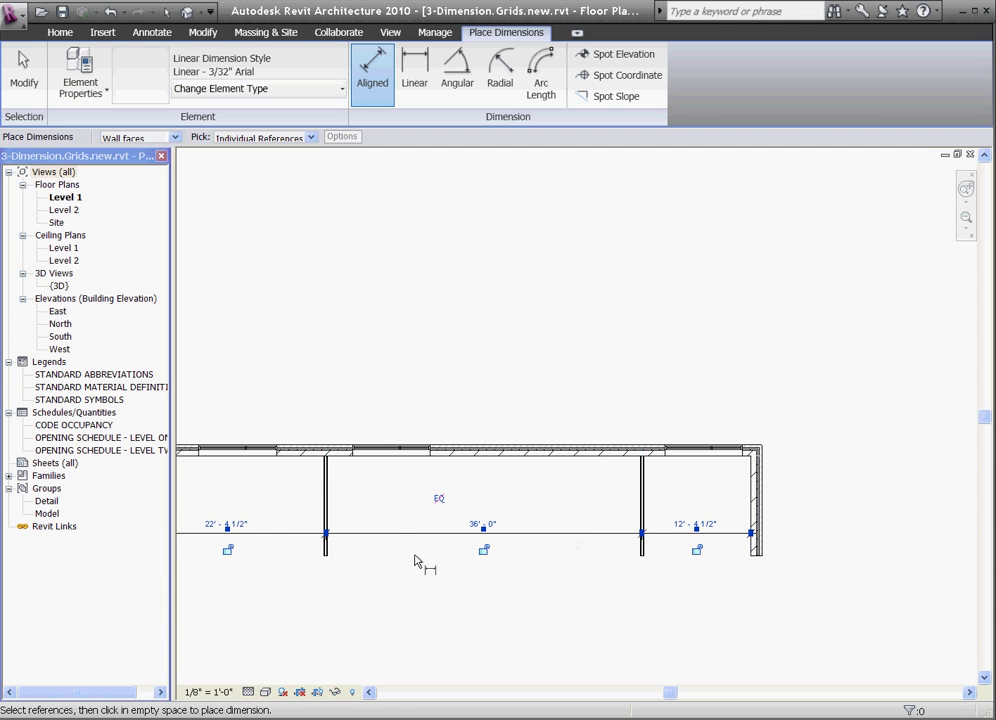
middle_click_drag(402, 613, 554, 547)
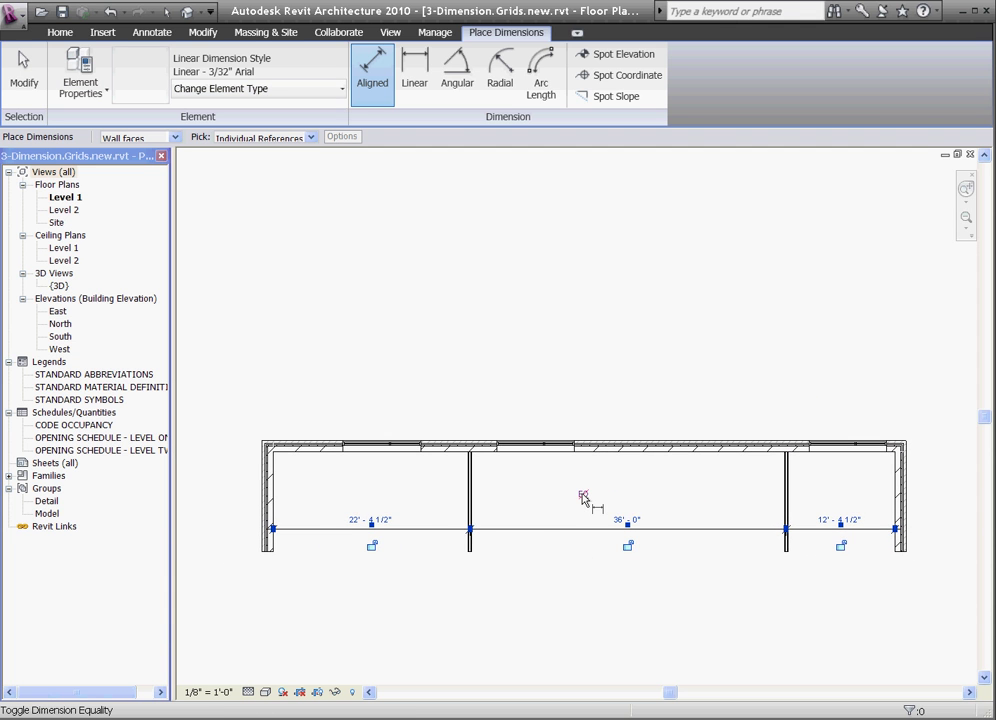
left_click(583, 495)
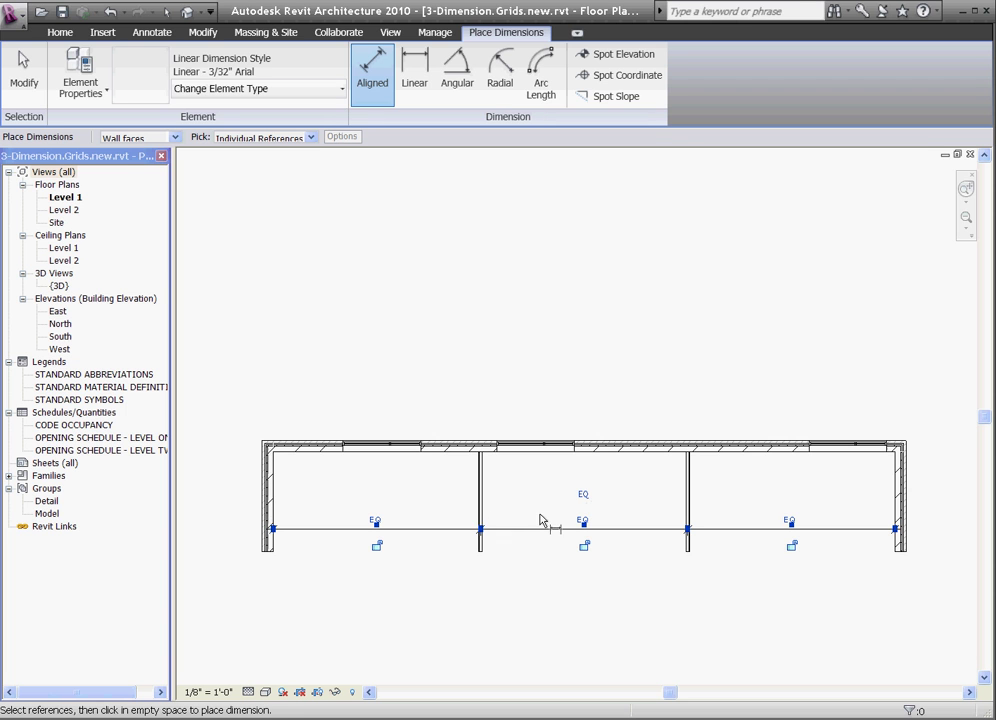
scroll(276, 470, "up", 1)
scroll(276, 470, "up", 1)
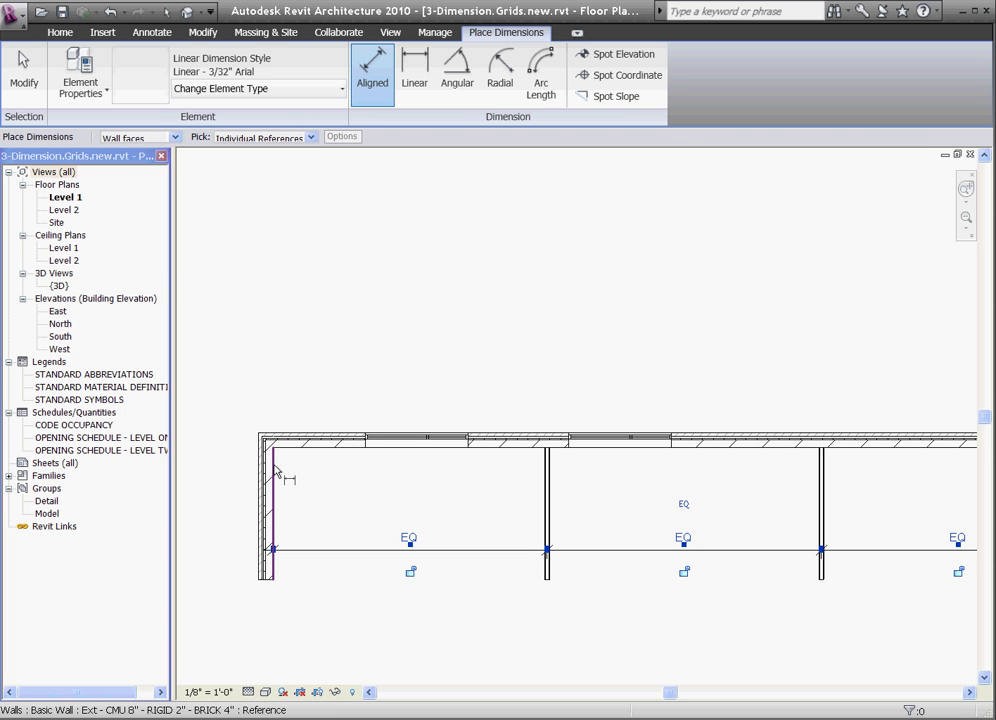
Step: Dimension from the left wall face through the window to the interior wall face, and set it EQ
scroll(280, 468, "up", 1)
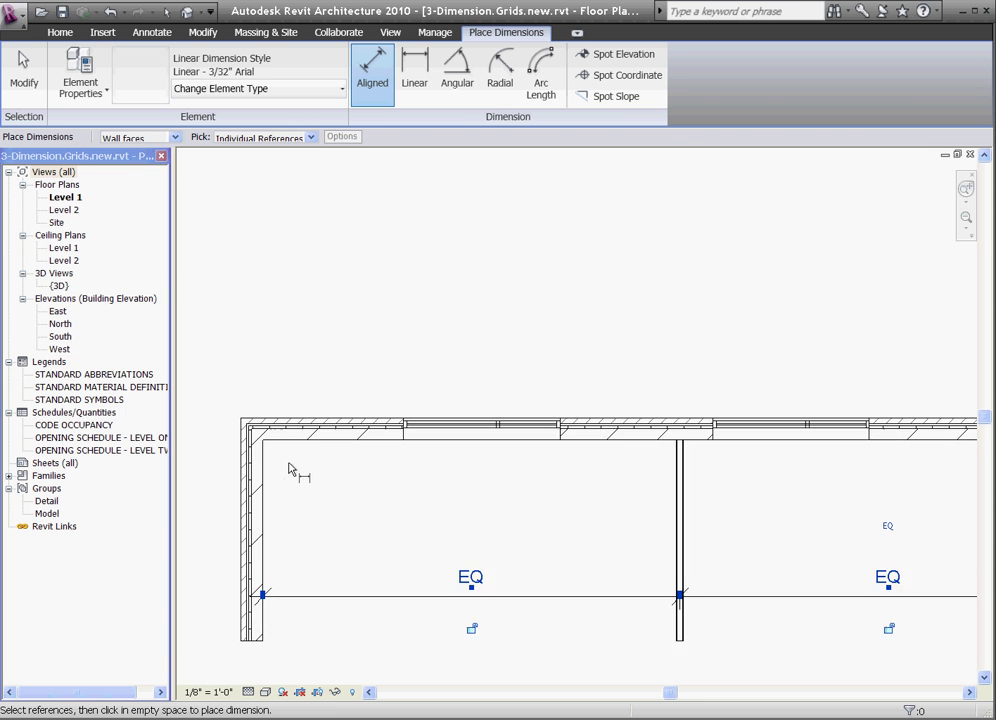
scroll(270, 482, "up", 1)
left_click(266, 486)
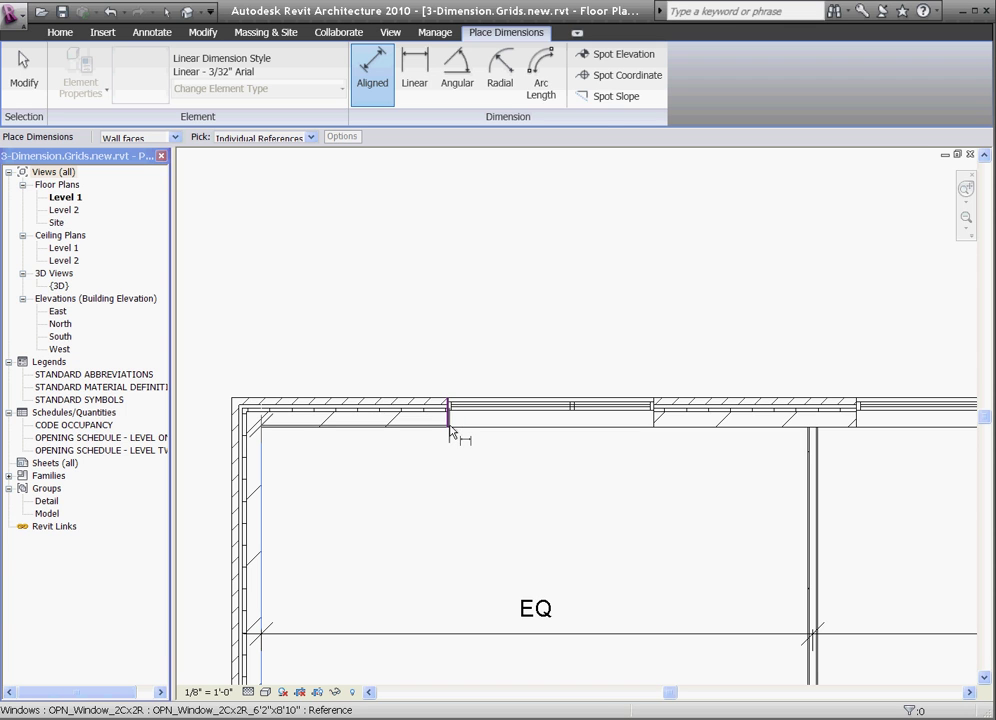
scroll(450, 432, "up", 1)
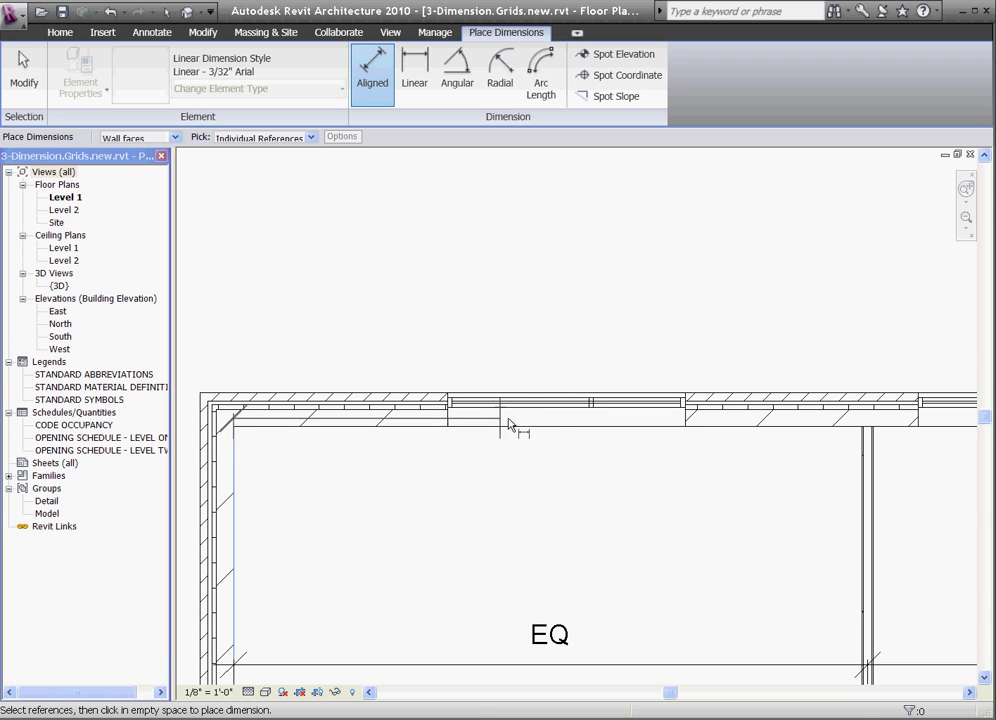
left_click(563, 425)
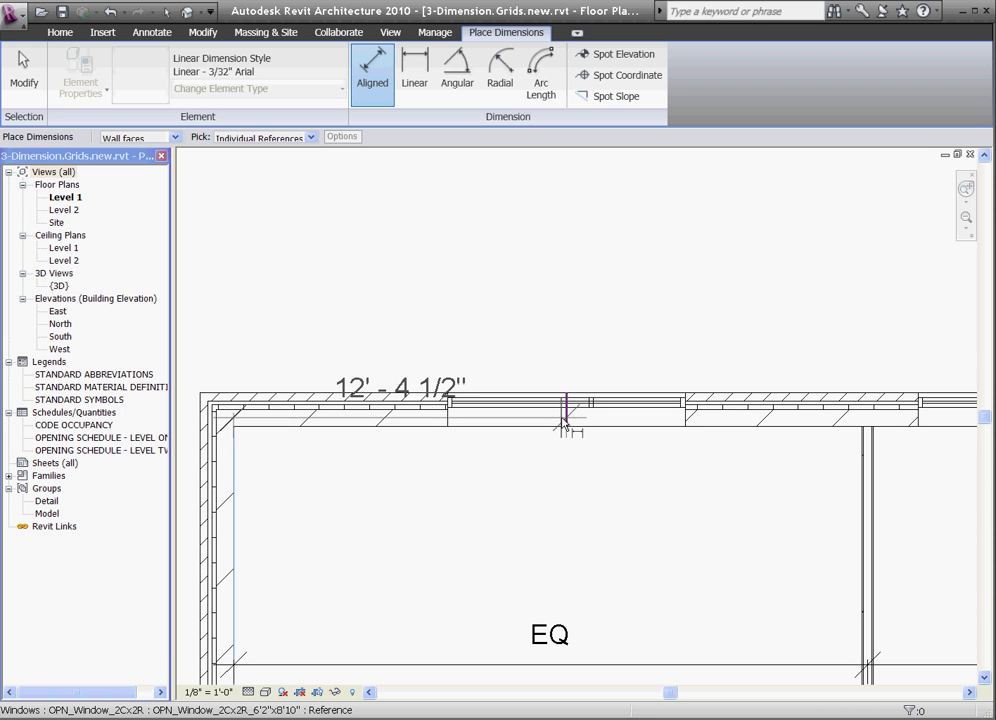
left_click(865, 525)
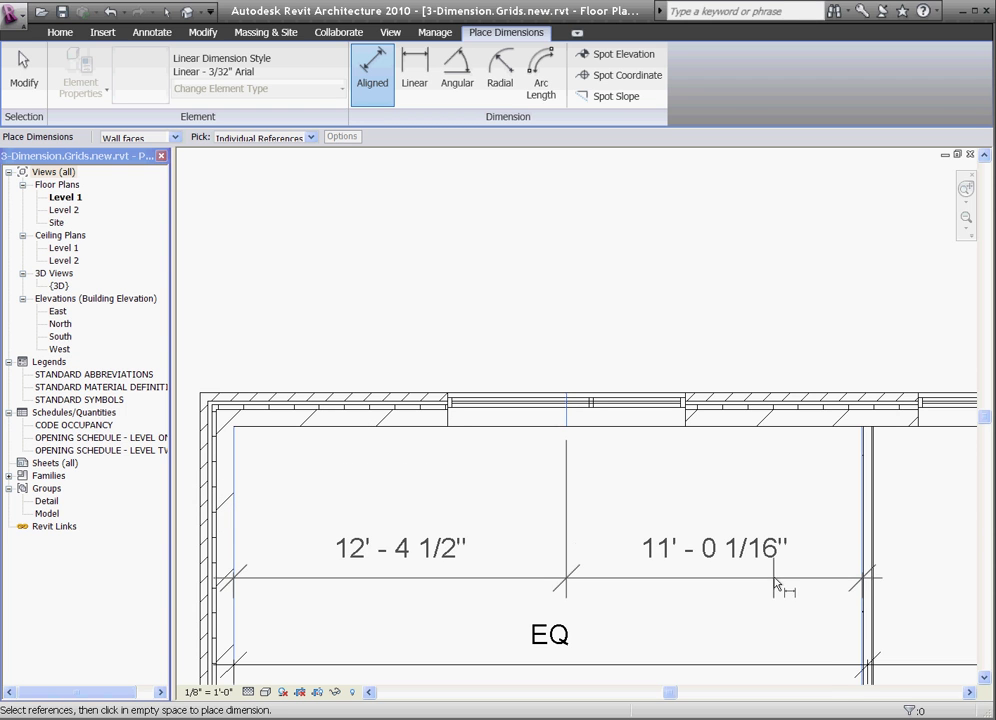
left_click(767, 524)
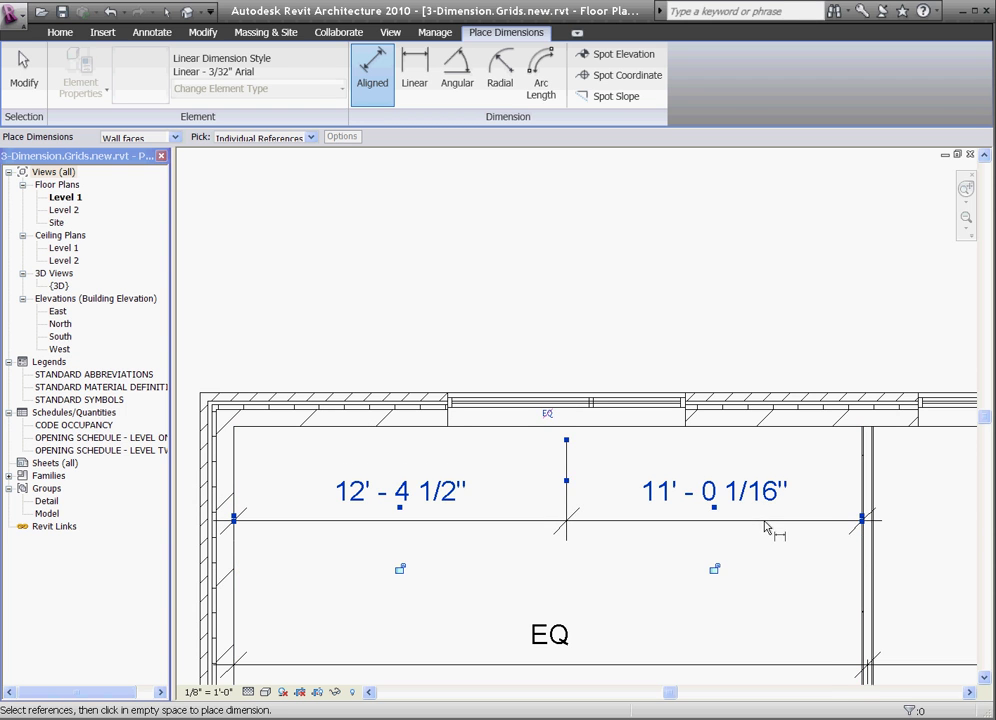
left_click(547, 415)
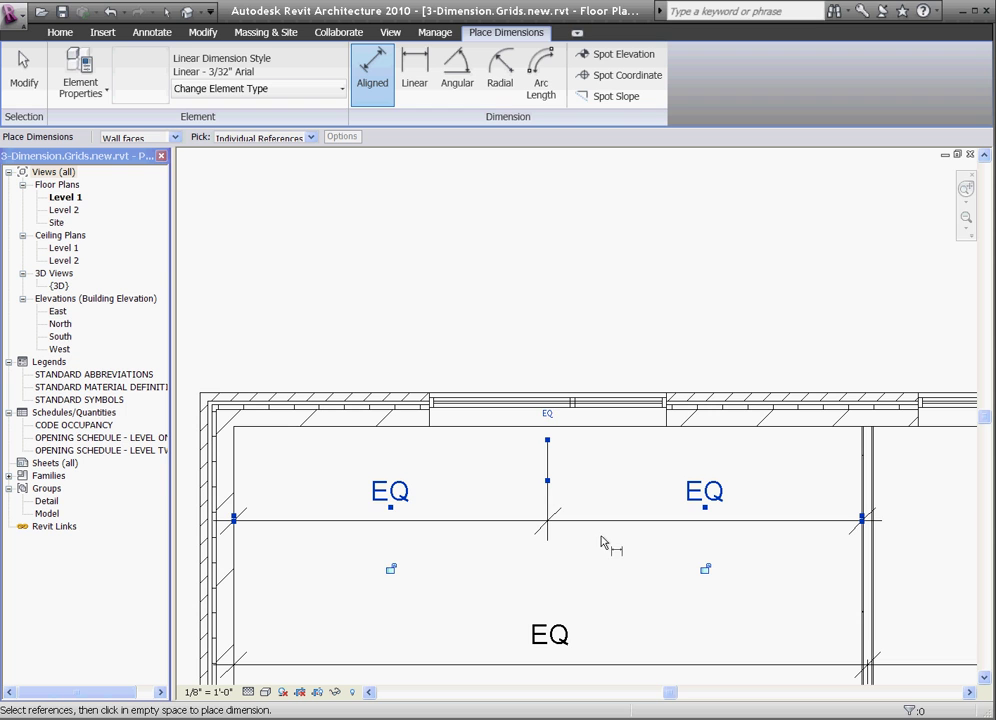
key("Escape")
key("Escape")
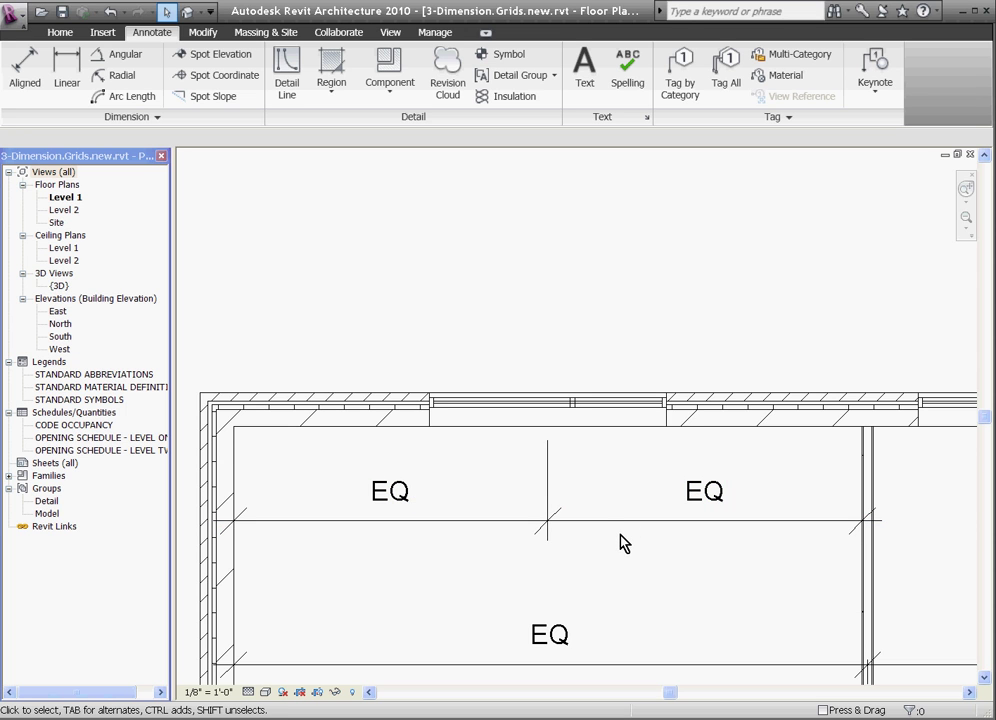
Step: Switch the window's EQ dimension to the Linear w Center - 3/32" Arial type
left_click(622, 534)
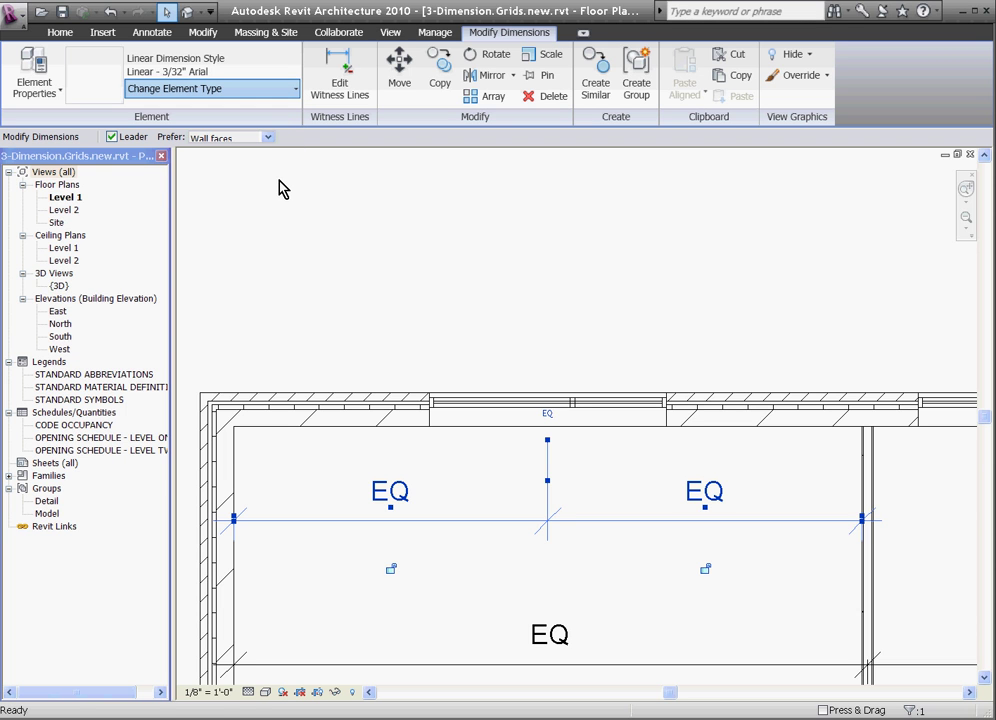
key("Down")
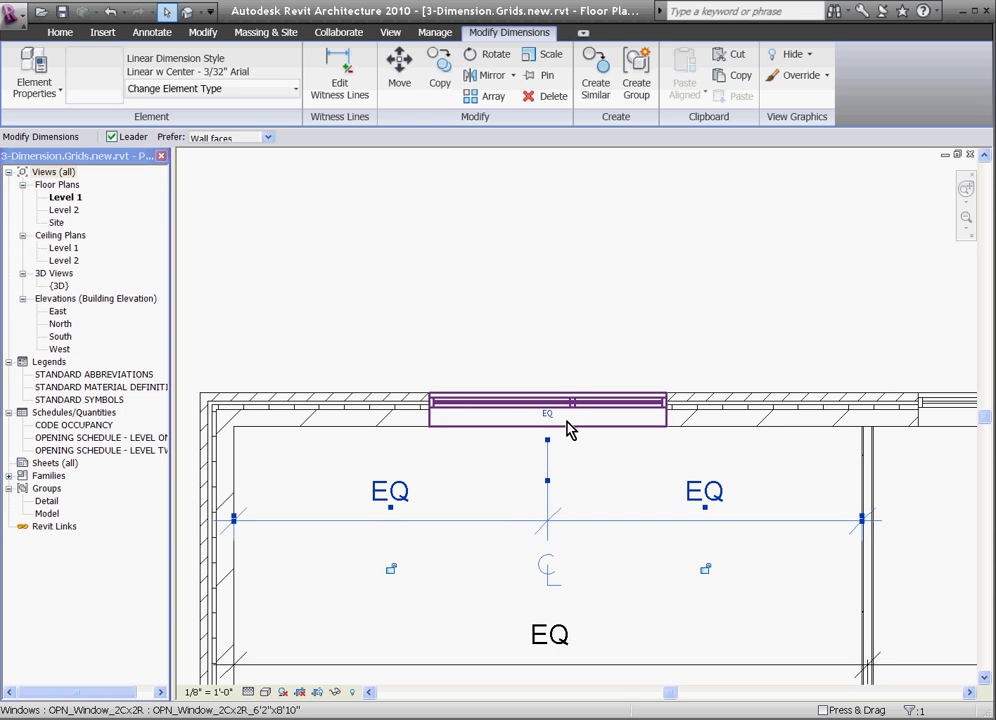
Step: Move the dimension's right witness line onto the wall centerline
scroll(868, 522, "up", 4)
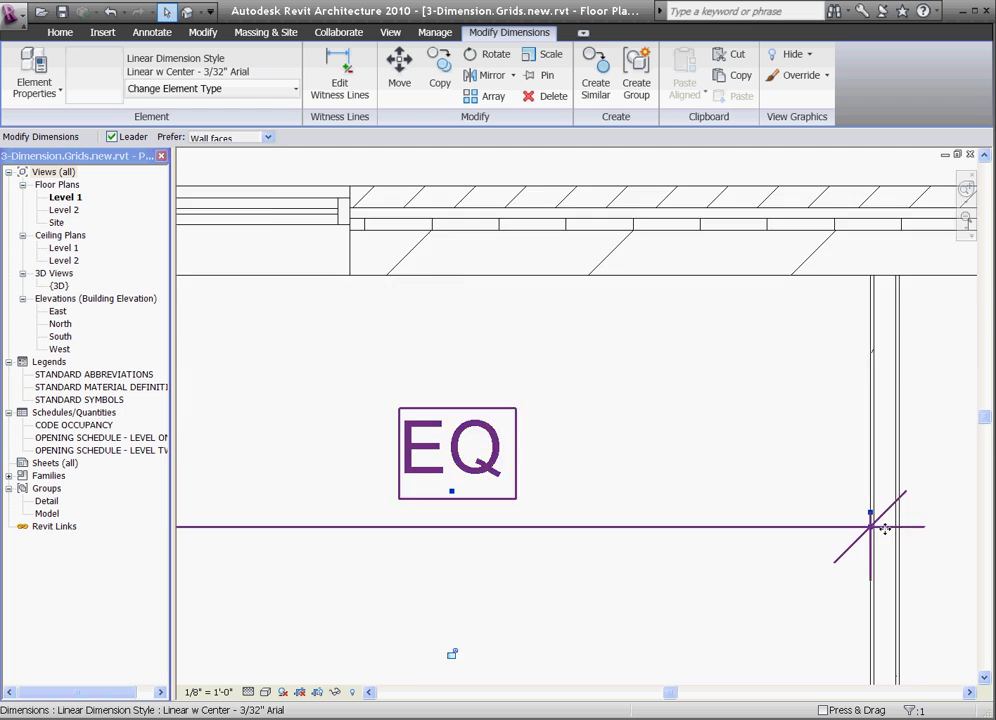
left_click_drag(869, 530, 883, 534)
scroll(782, 431, "down", 3)
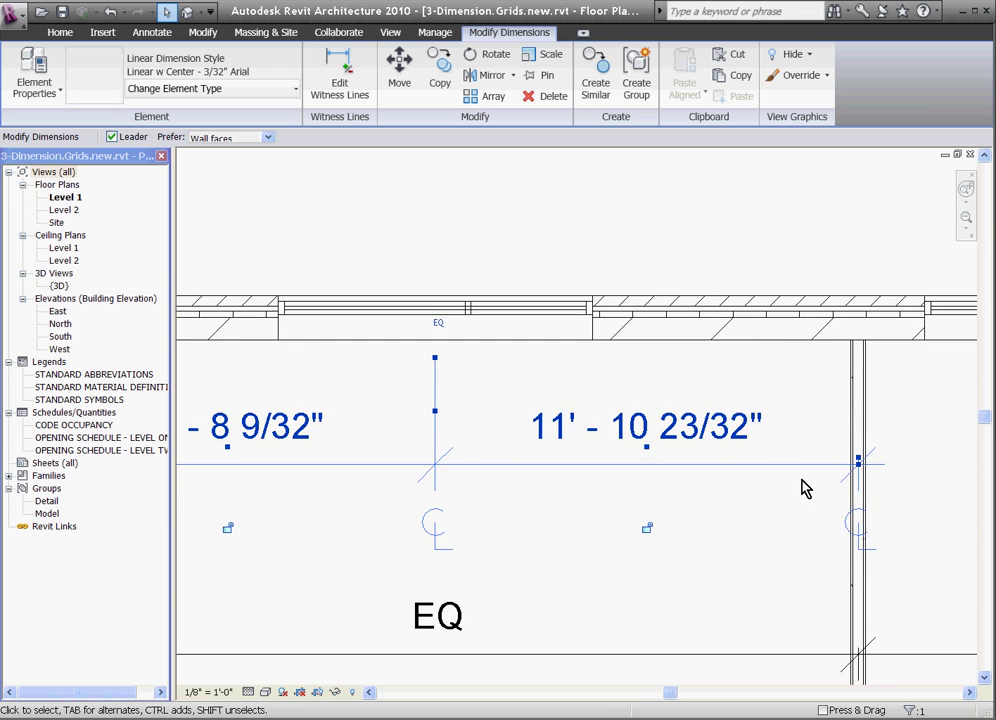
scroll(875, 455, "down", 2)
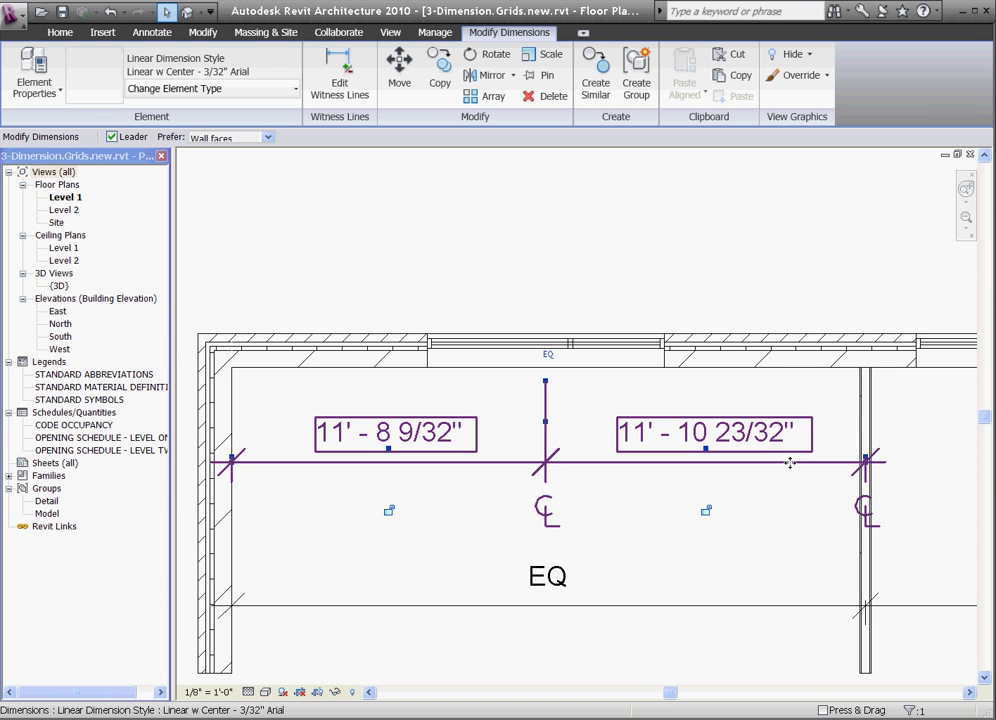
Step: Move the dimension string above the exterior wall and adjust the witness line gap
left_click_drag(789, 455, 776, 263)
scroll(869, 338, "up", 3)
left_click_drag(862, 358, 857, 284)
left_click(820, 322)
scroll(722, 578, "down", 4)
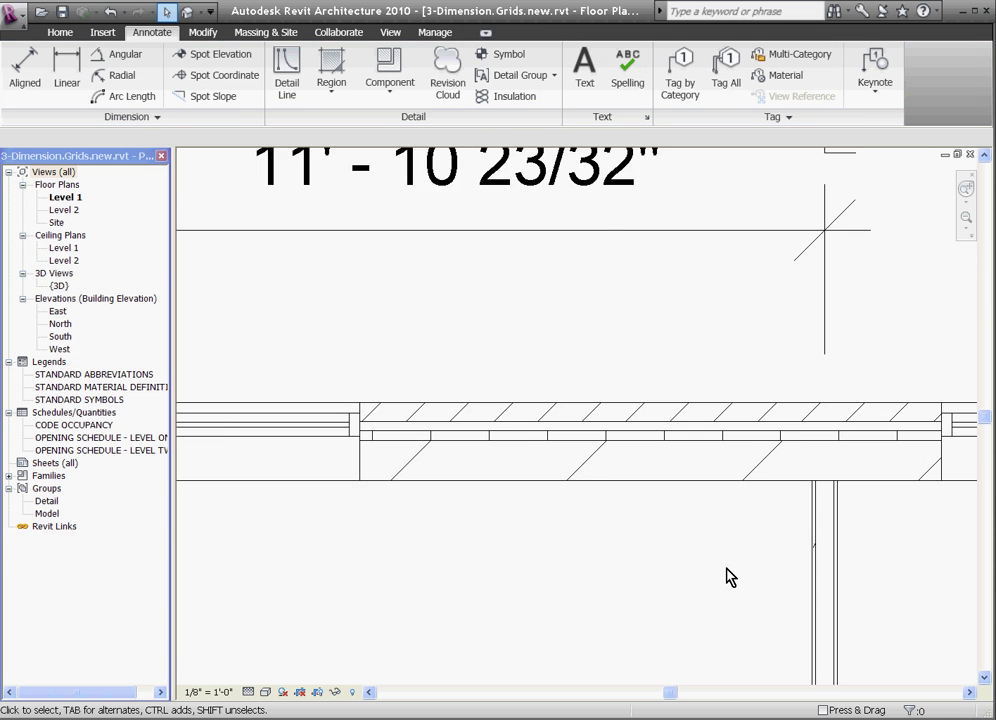
scroll(695, 568, "down", 1)
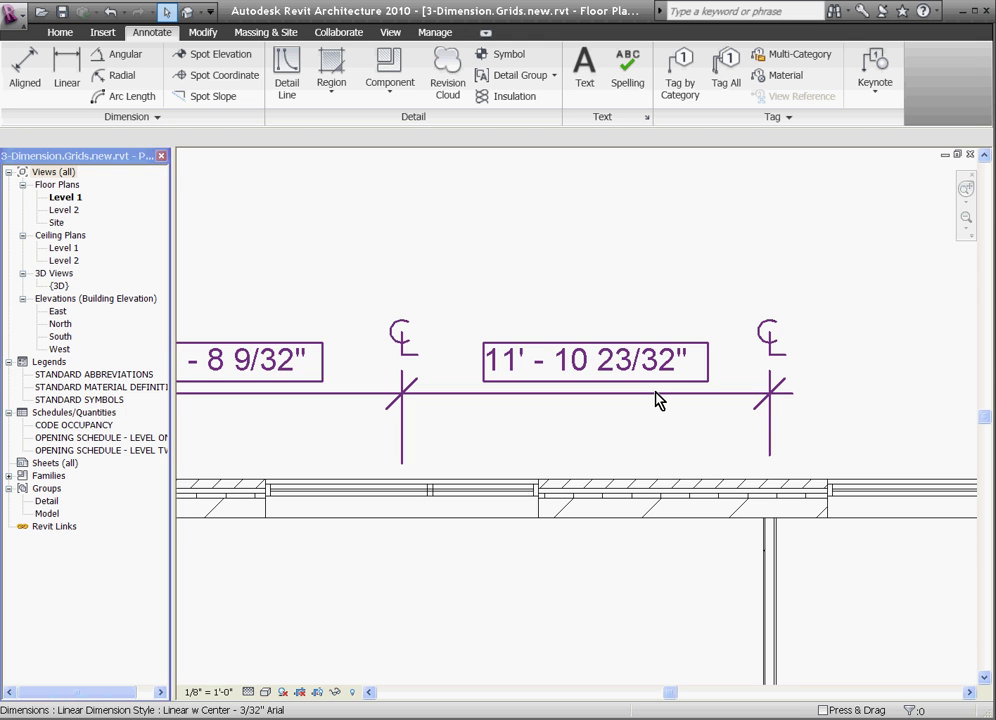
scroll(720, 440, "down", 1)
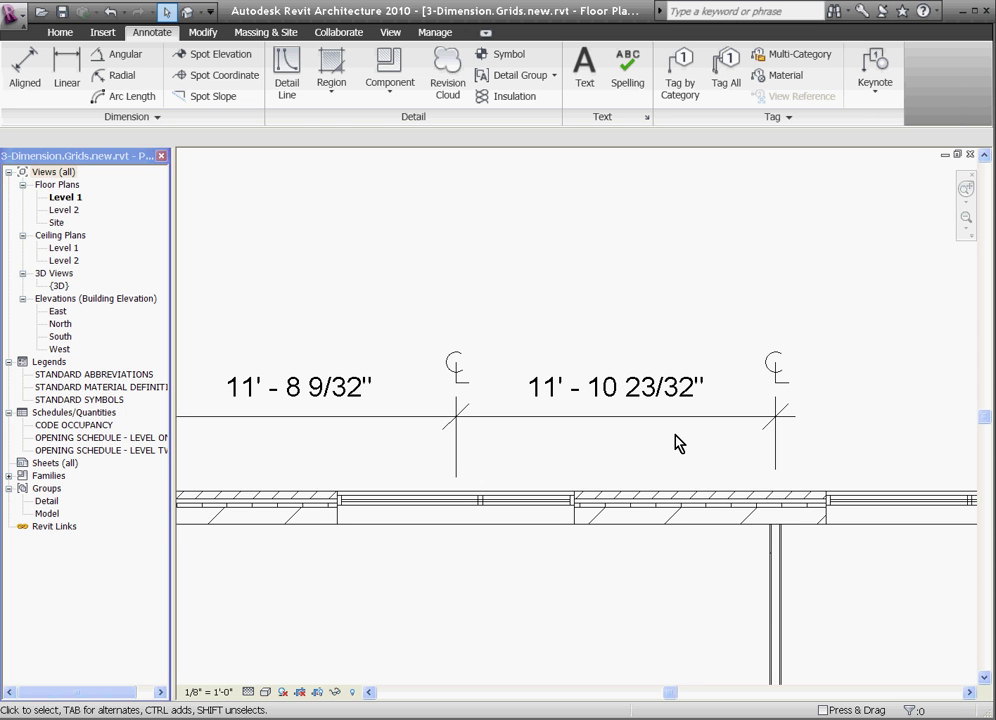
scroll(755, 483, "down", 1)
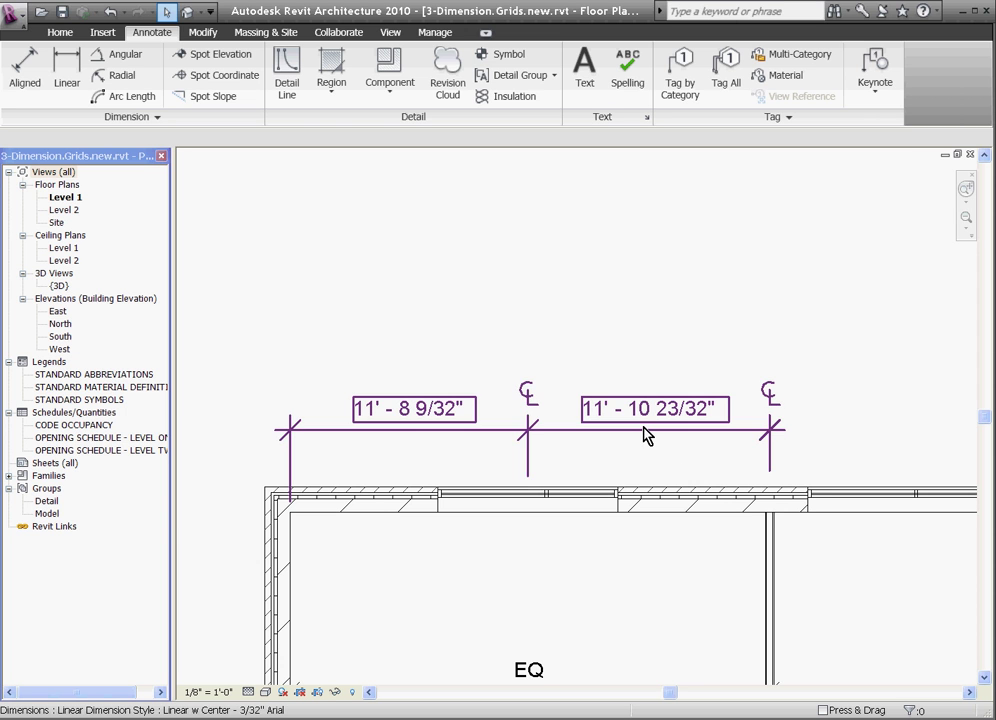
left_click(645, 435)
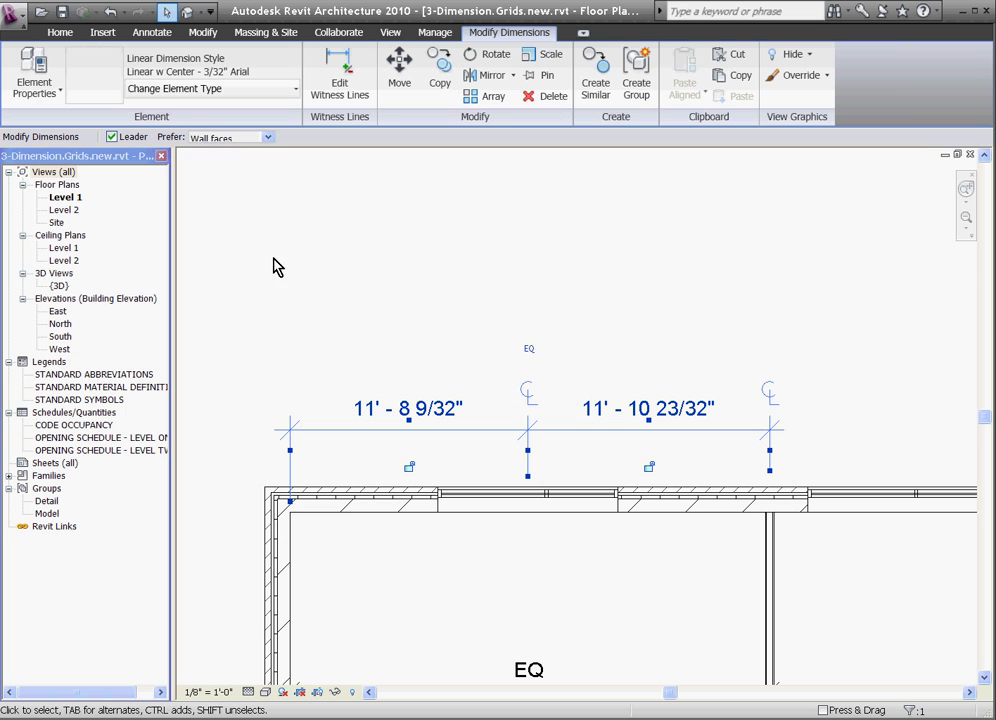
left_click(57, 95)
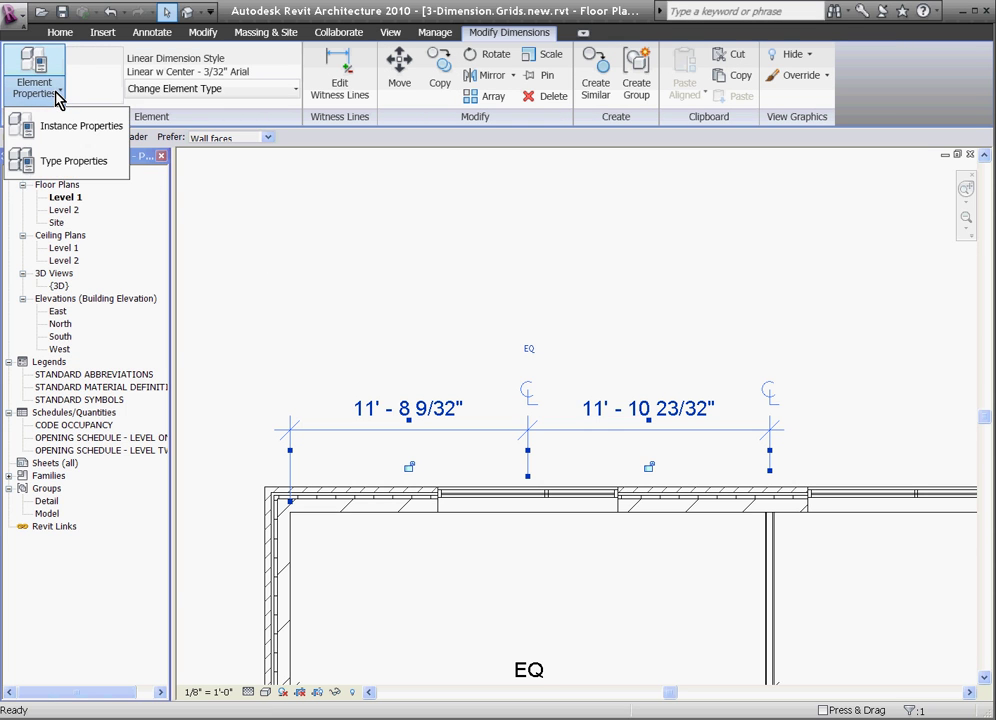
left_click(78, 167)
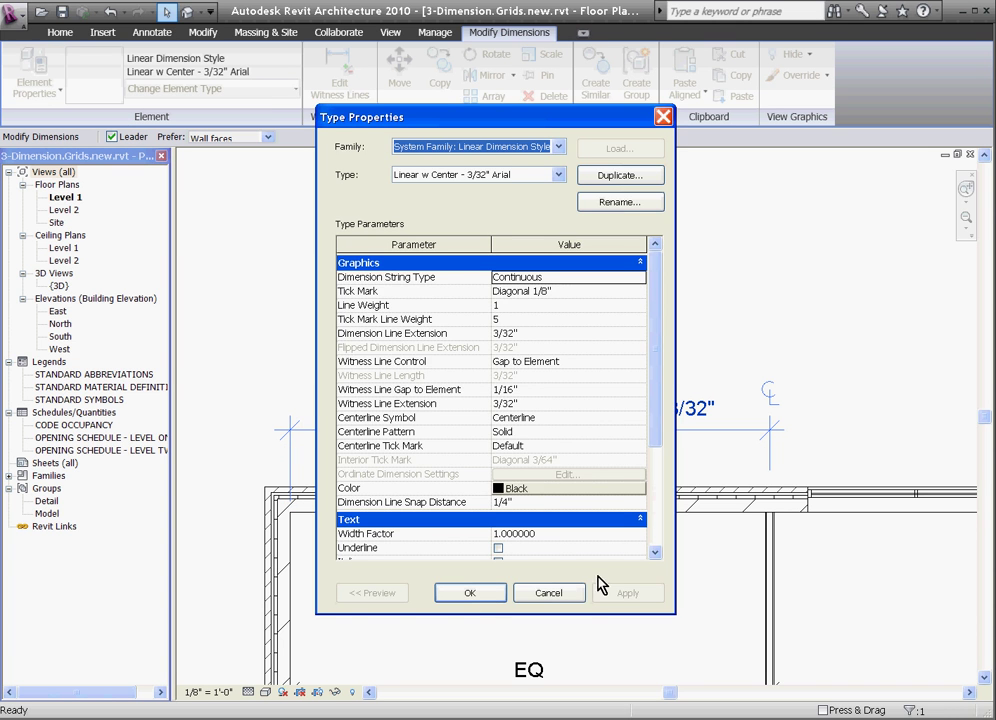
left_click_drag(430, 118, 231, 177)
left_click(346, 394)
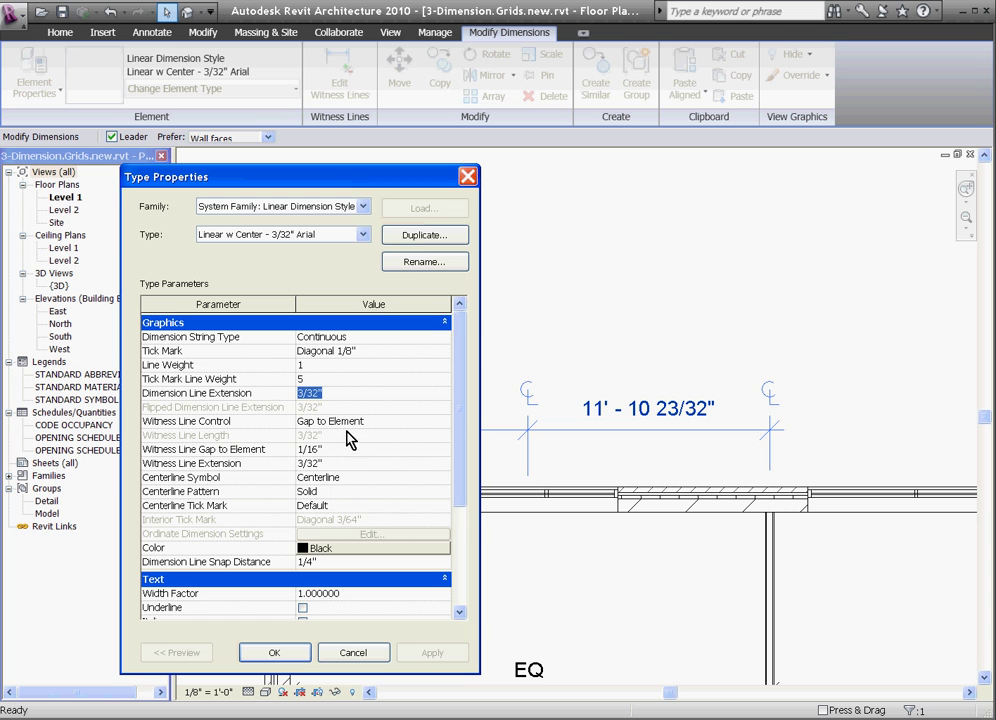
left_click(339, 561)
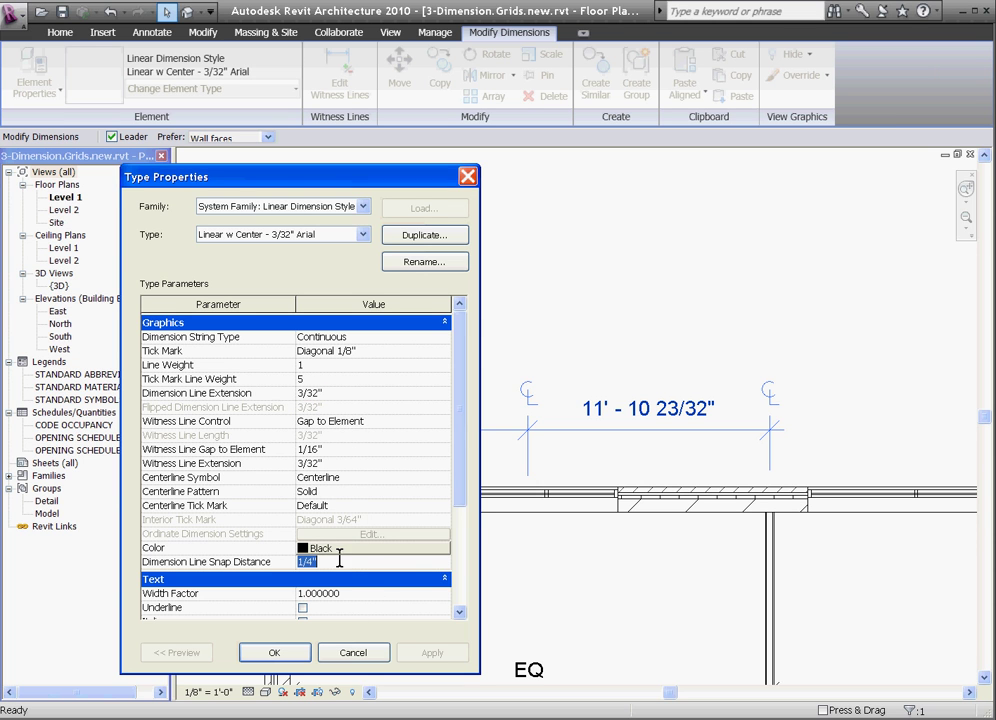
left_click(338, 506)
scroll(395, 501, "down", 2)
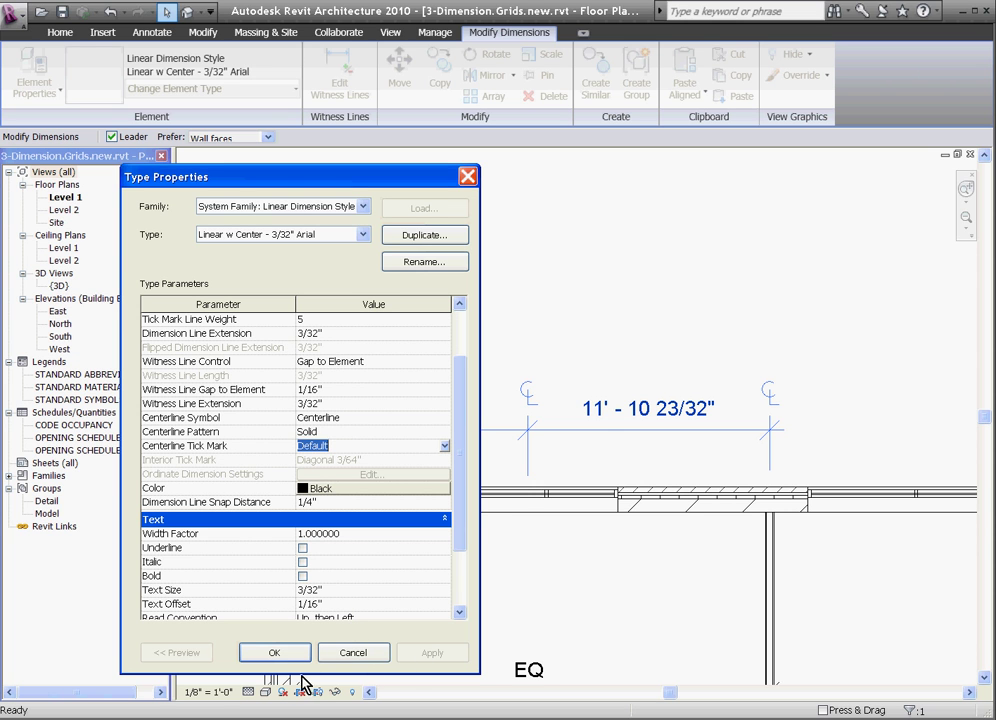
left_click(274, 652)
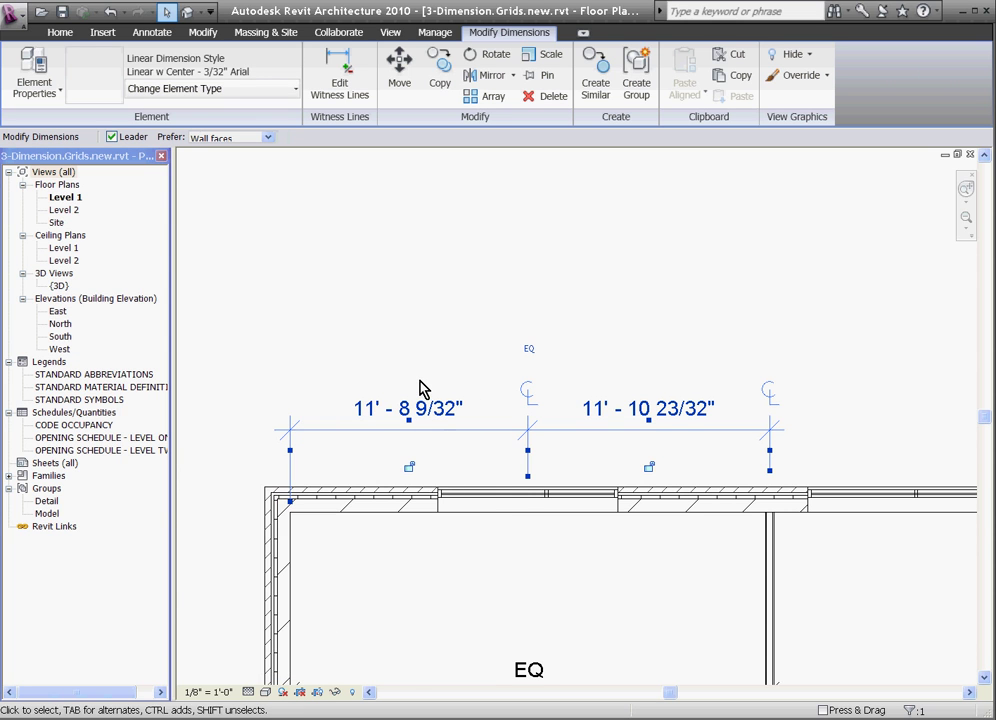